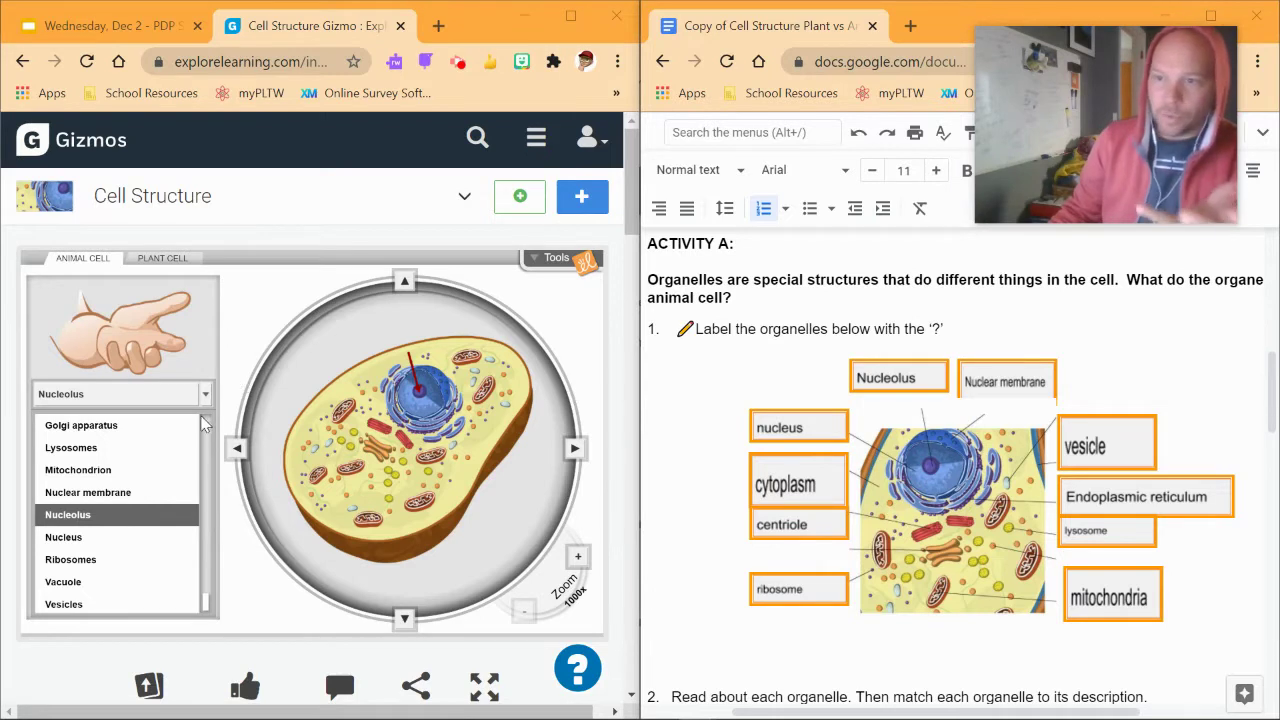
Show the Gizmo's Mitochondrion description, then switch it to the Ribosomes description
{"action": "left_click", "coordinate": [140, 470]}
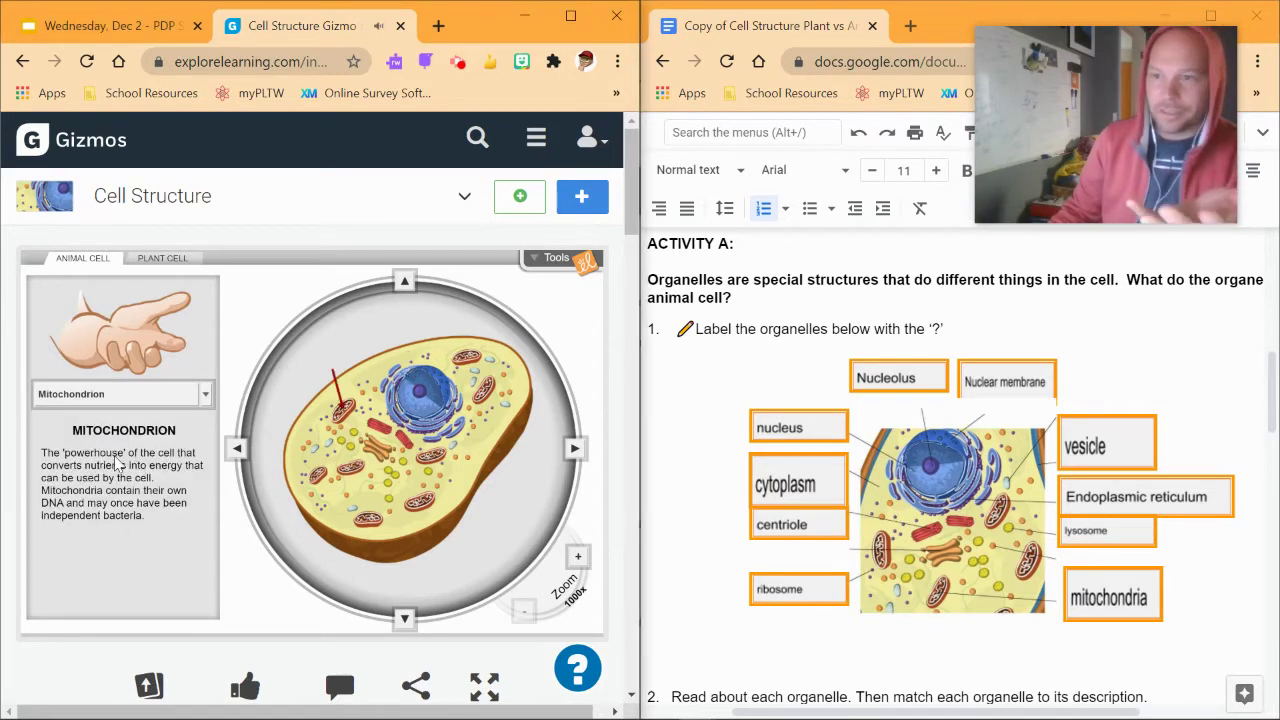
{"action": "left_click", "coordinate": [119, 394]}
{"action": "left_click", "coordinate": [128, 562]}
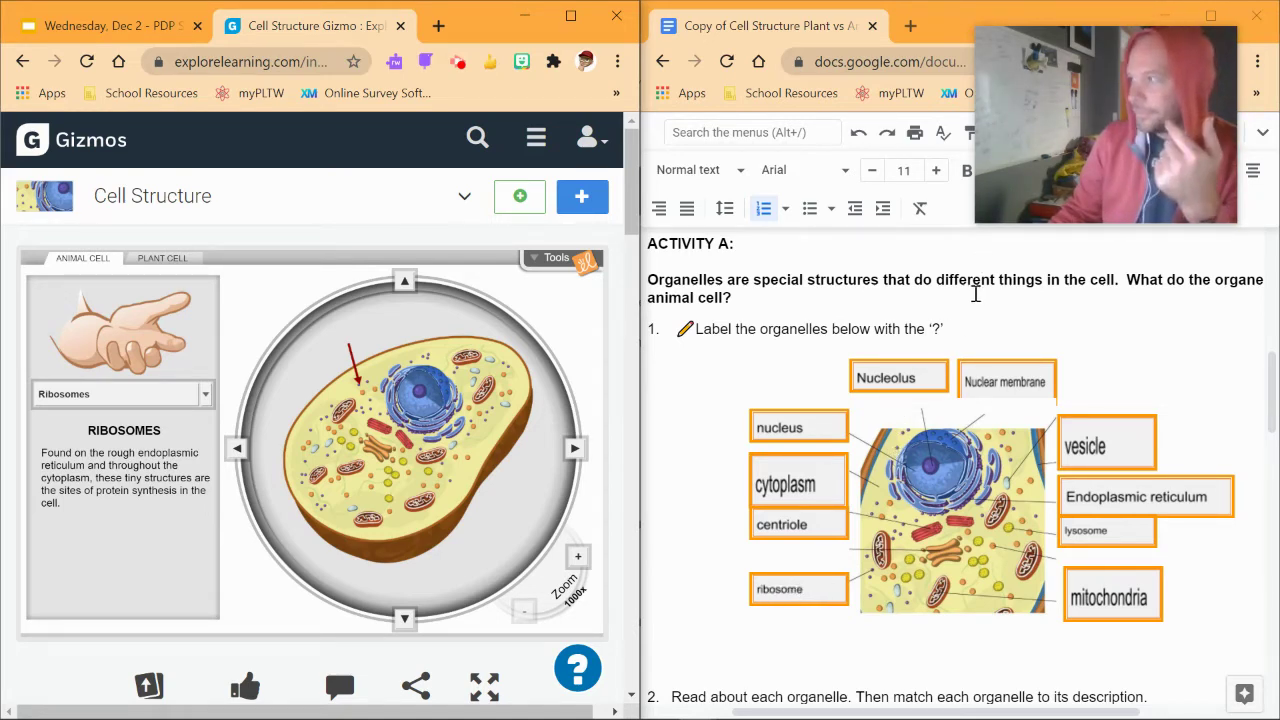
Bring question 2's matching table into view and show the Gizmo's Nuclear membrane description
{"action": "scroll", "coordinate": [936, 410], "scroll_direction": "down", "scroll_amount": 2}
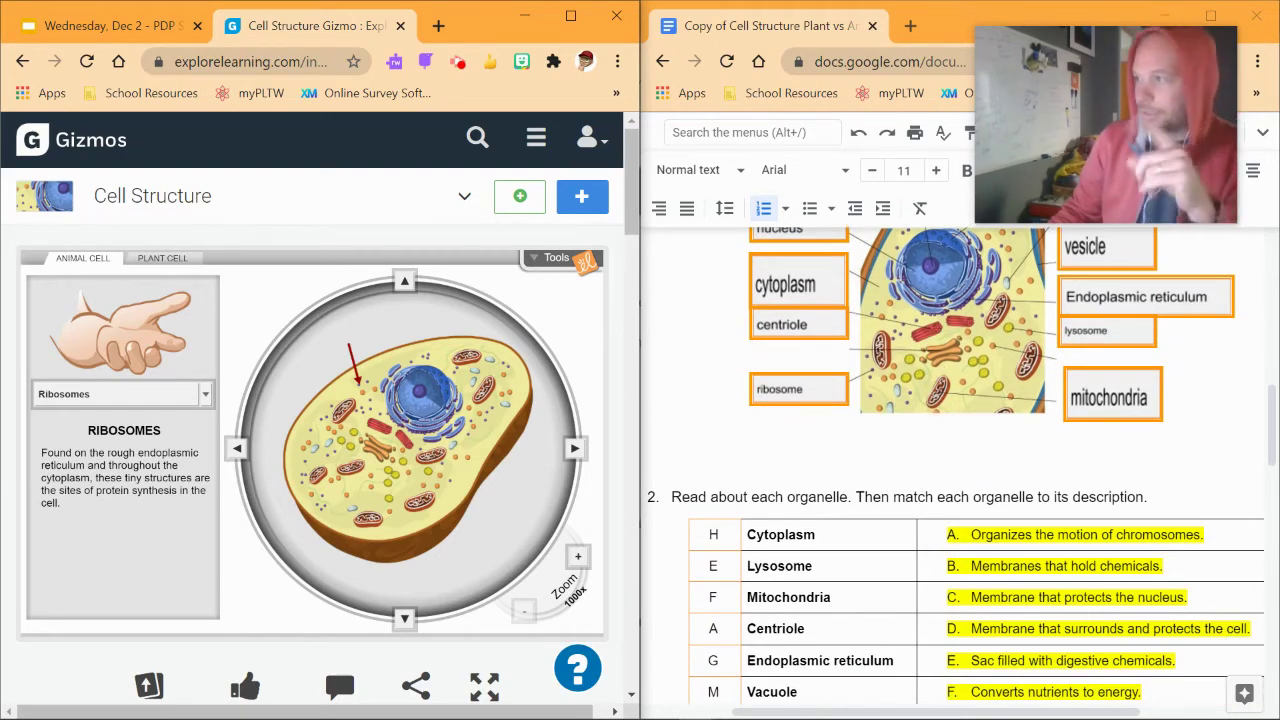
{"action": "scroll", "coordinate": [934, 411], "scroll_direction": "down", "scroll_amount": 3}
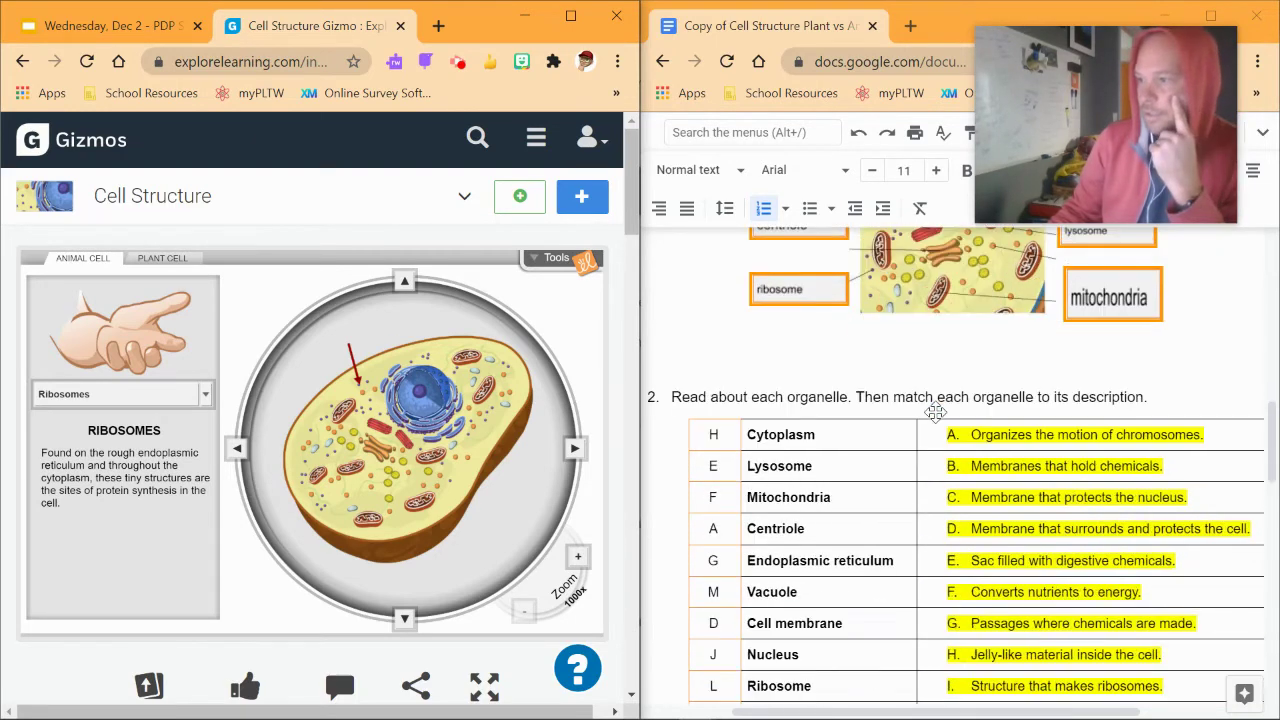
{"action": "scroll", "coordinate": [934, 411], "scroll_direction": "up", "scroll_amount": 1}
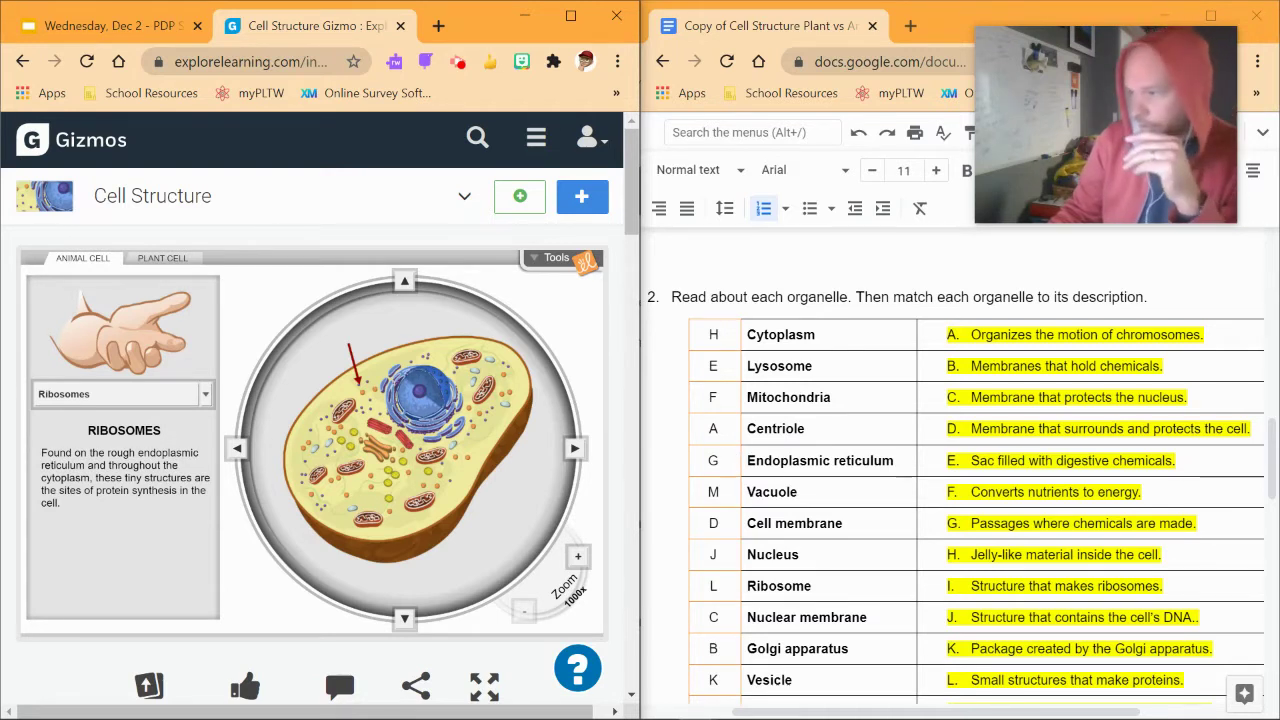
{"action": "left_click", "coordinate": [205, 396]}
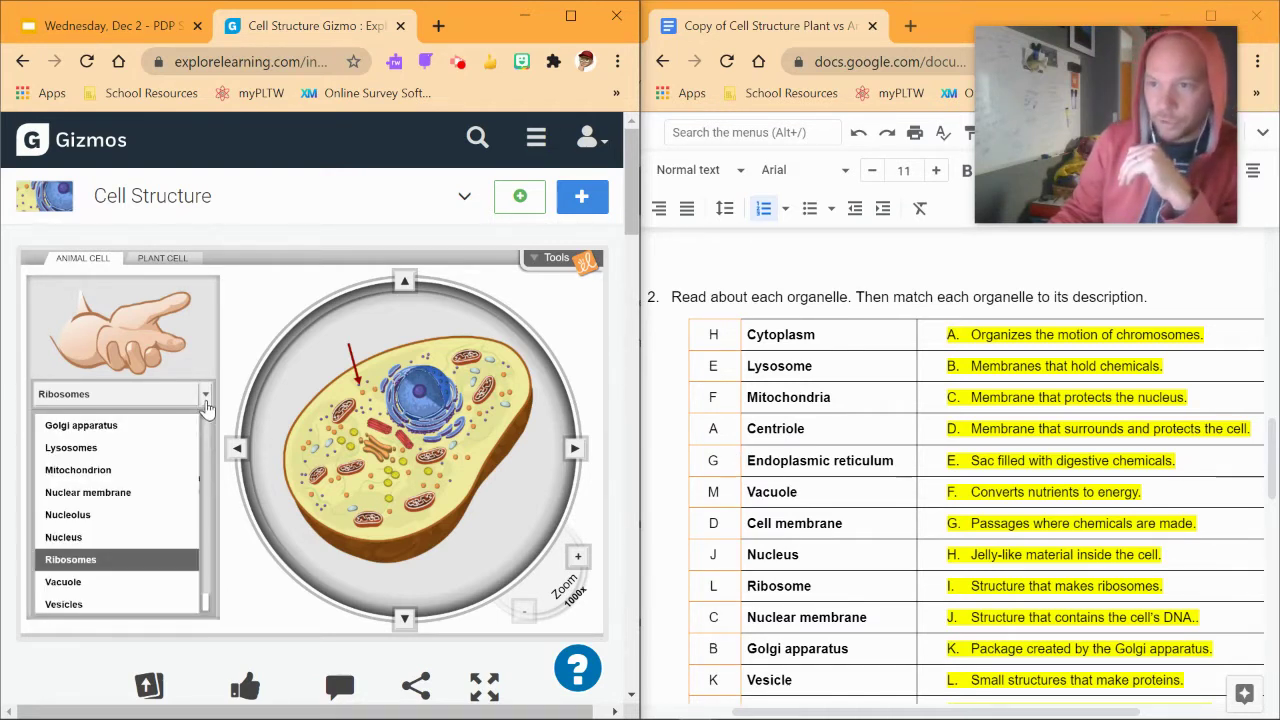
{"action": "left_click", "coordinate": [97, 497]}
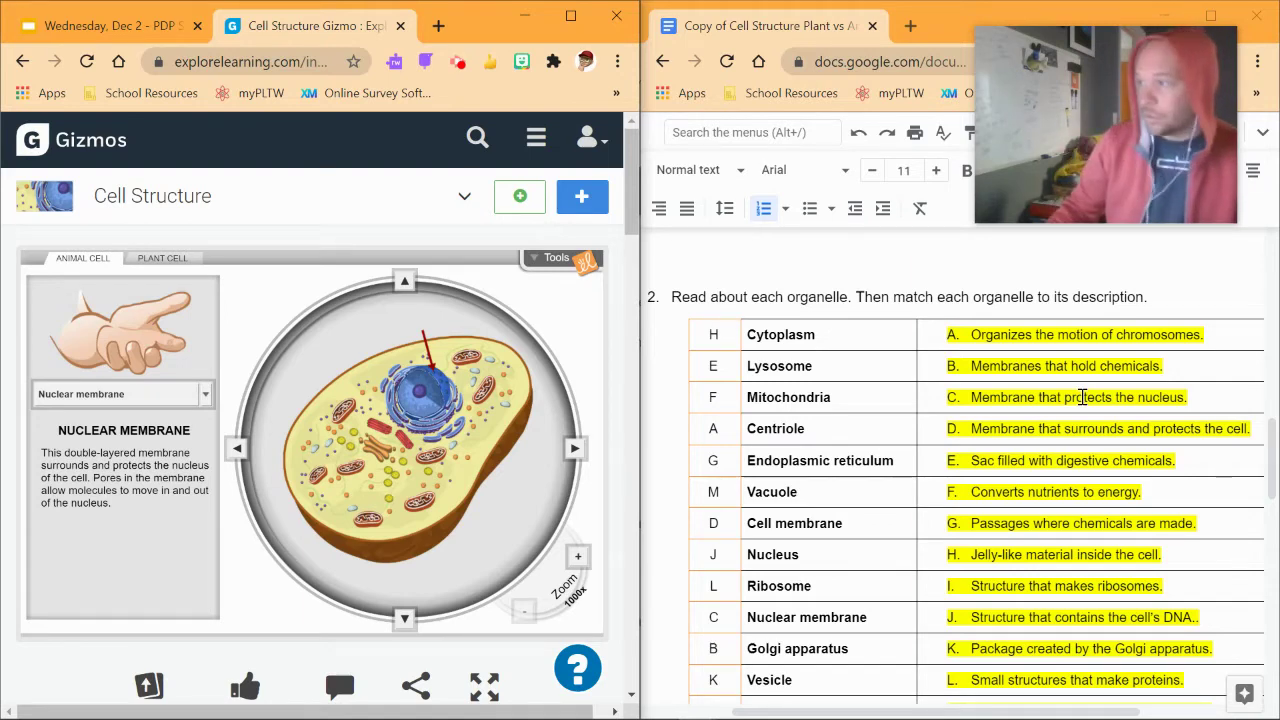
Select description C's text, deselect it, and move down to Activity B's plant-cell diagram
{"action": "double_click", "coordinate": [1082, 397]}
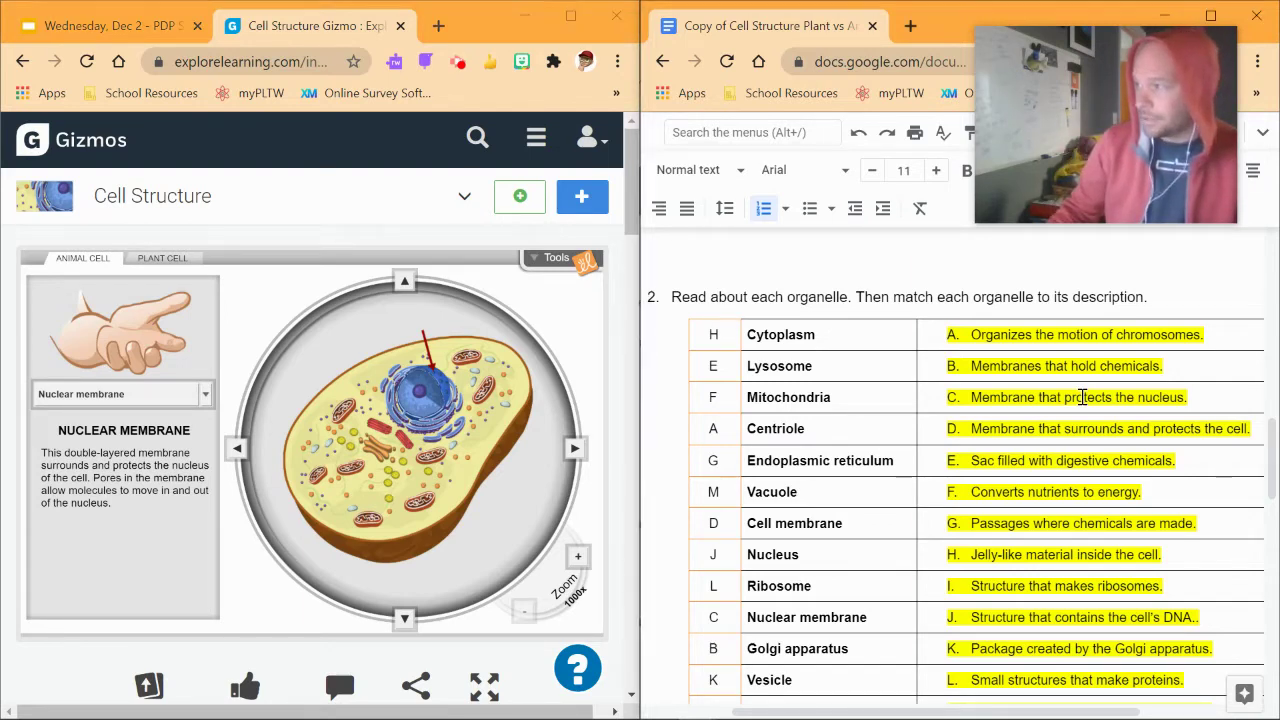
{"action": "triple_click", "coordinate": [1008, 398]}
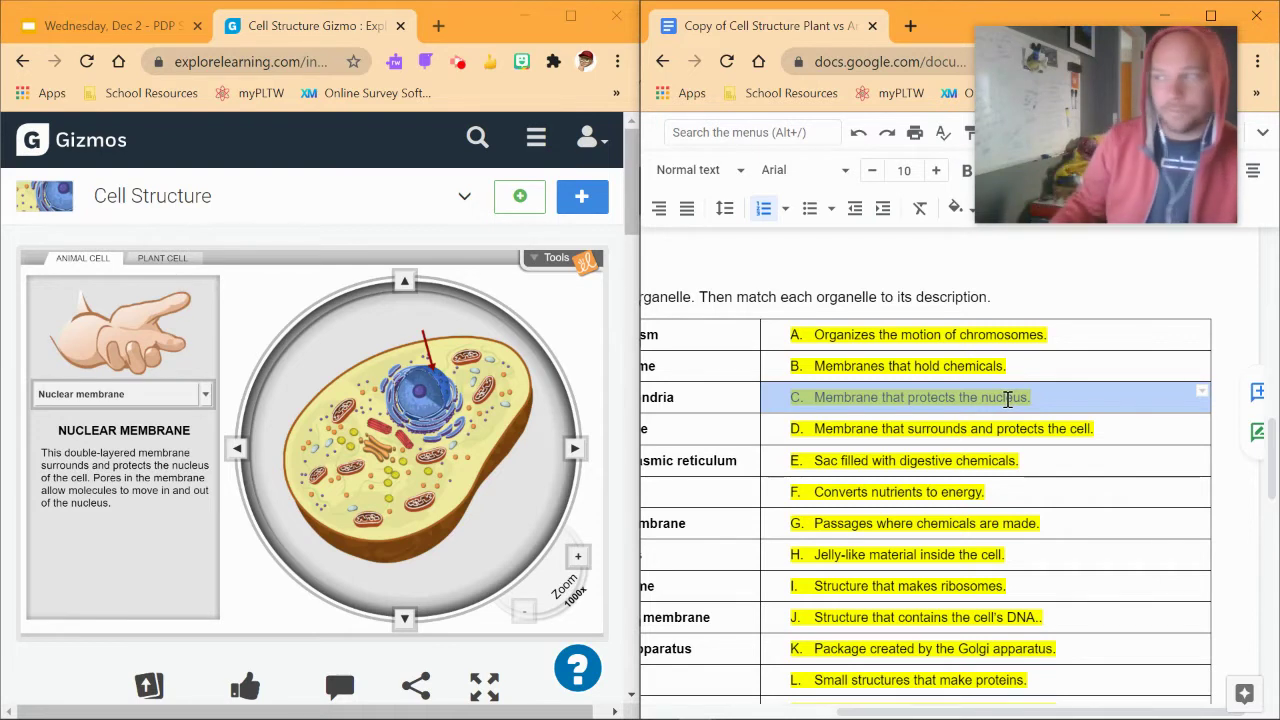
{"action": "mouse_move", "coordinate": [997, 206]}
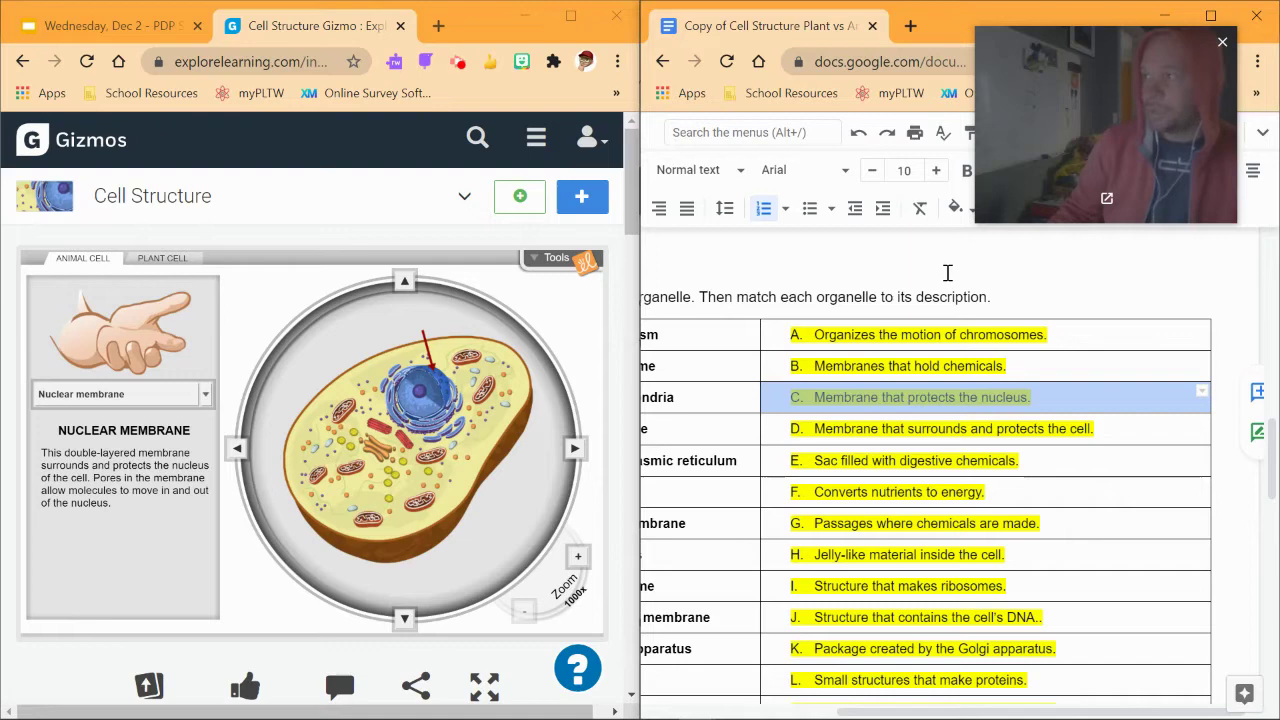
{"action": "left_click", "coordinate": [947, 272]}
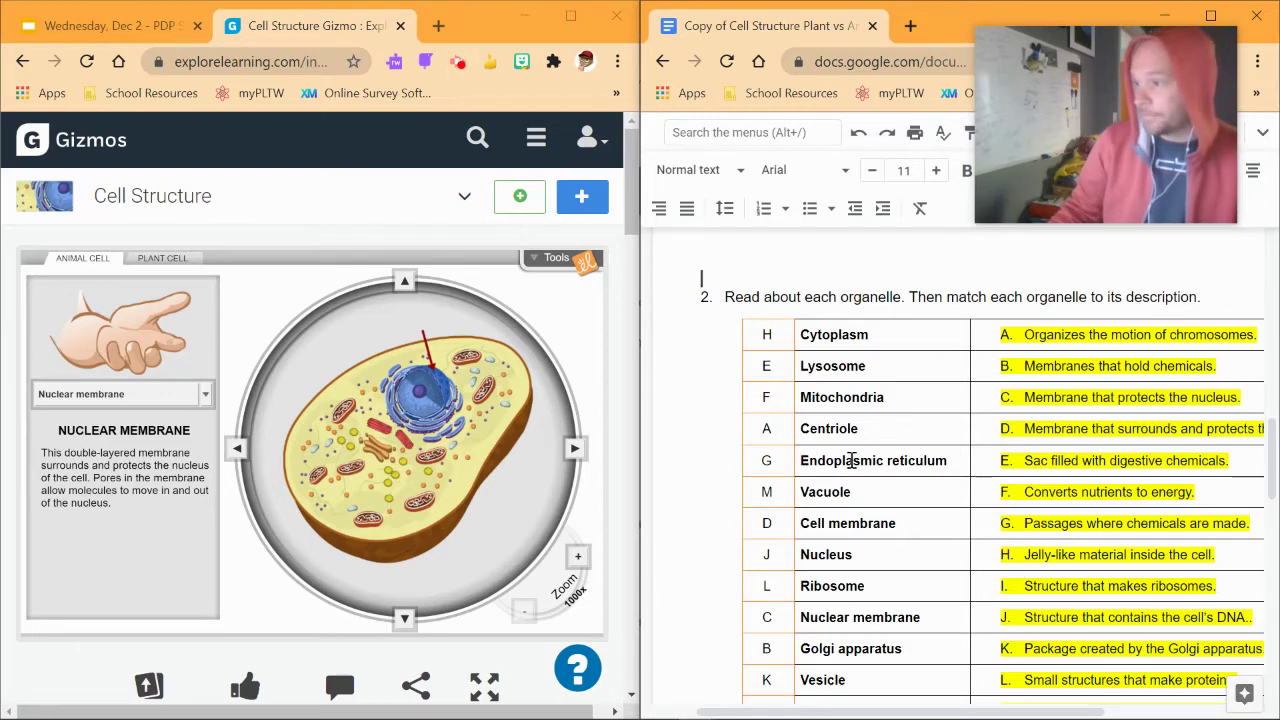
{"action": "scroll", "coordinate": [851, 455], "scroll_direction": "down", "scroll_amount": 3}
{"action": "scroll", "coordinate": [851, 455], "scroll_direction": "down", "scroll_amount": 6}
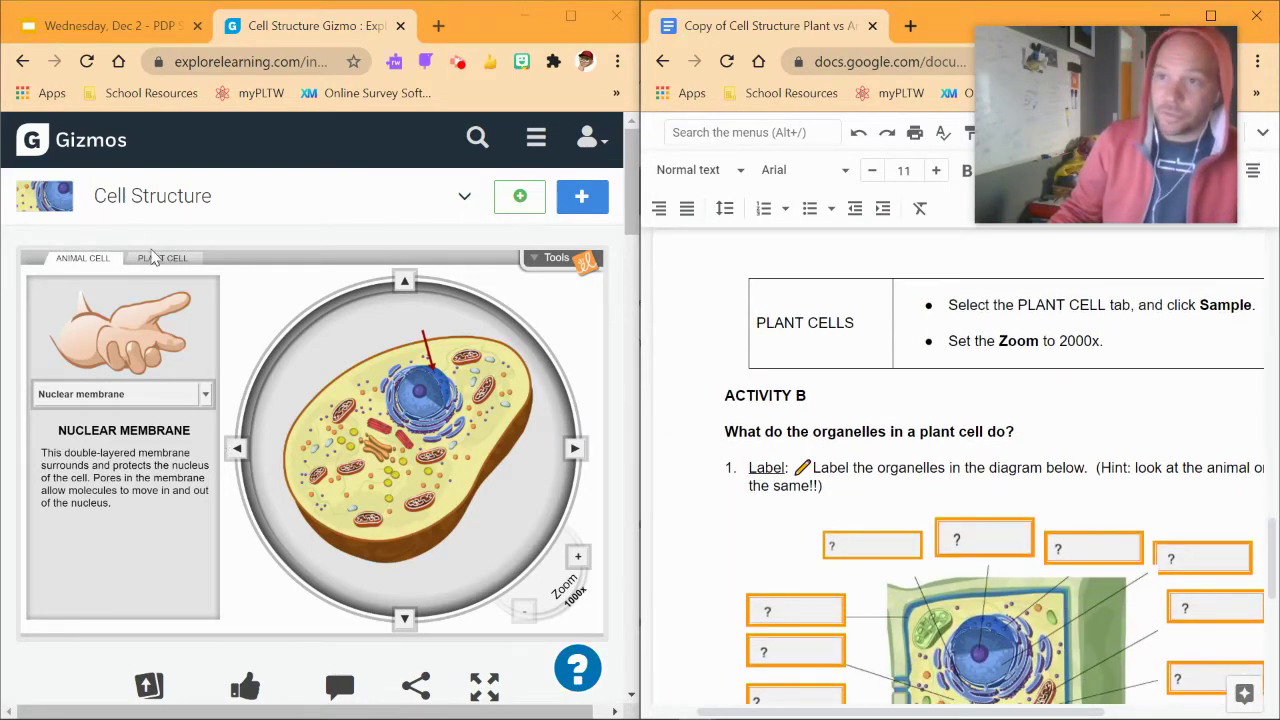
Switch the Gizmo to PLANT CELL and open the worksheet's plant-cell diagram in the Drawing editor
{"action": "left_click", "coordinate": [165, 262]}
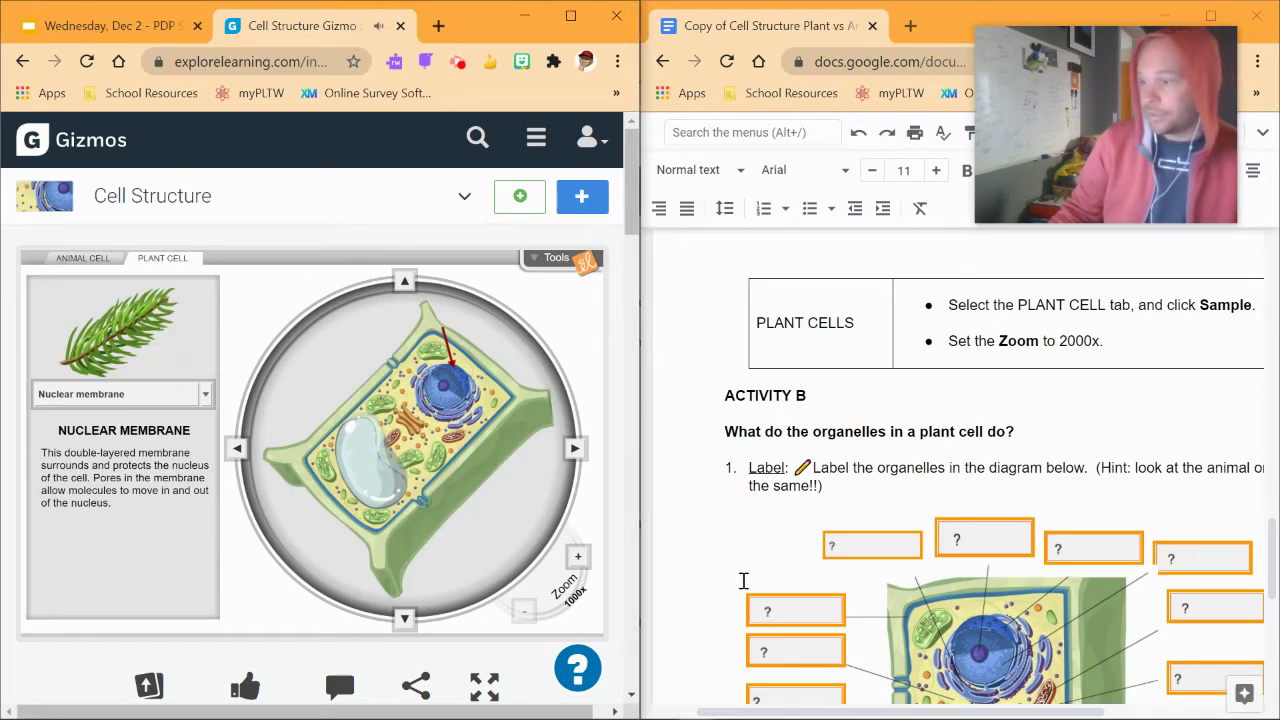
{"action": "scroll", "coordinate": [743, 580], "scroll_direction": "down", "scroll_amount": 1}
{"action": "scroll", "coordinate": [882, 648], "scroll_direction": "down", "scroll_amount": 1}
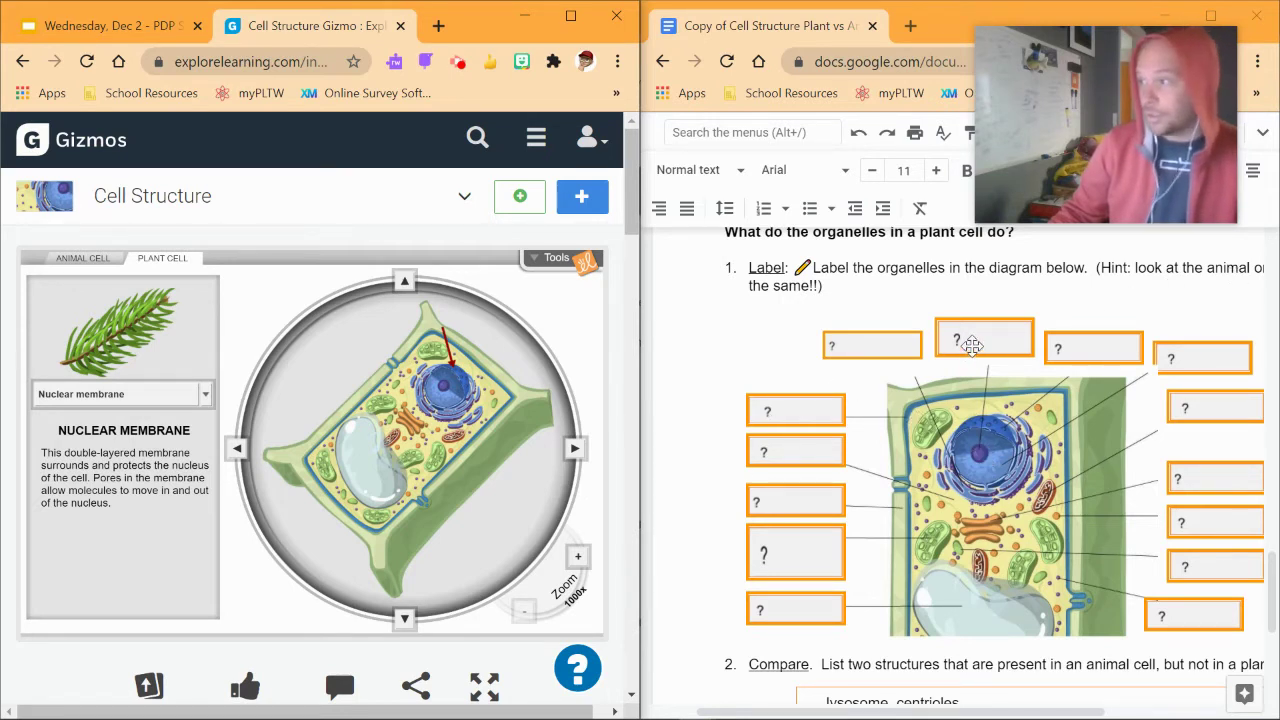
{"action": "double_click", "coordinate": [971, 345]}
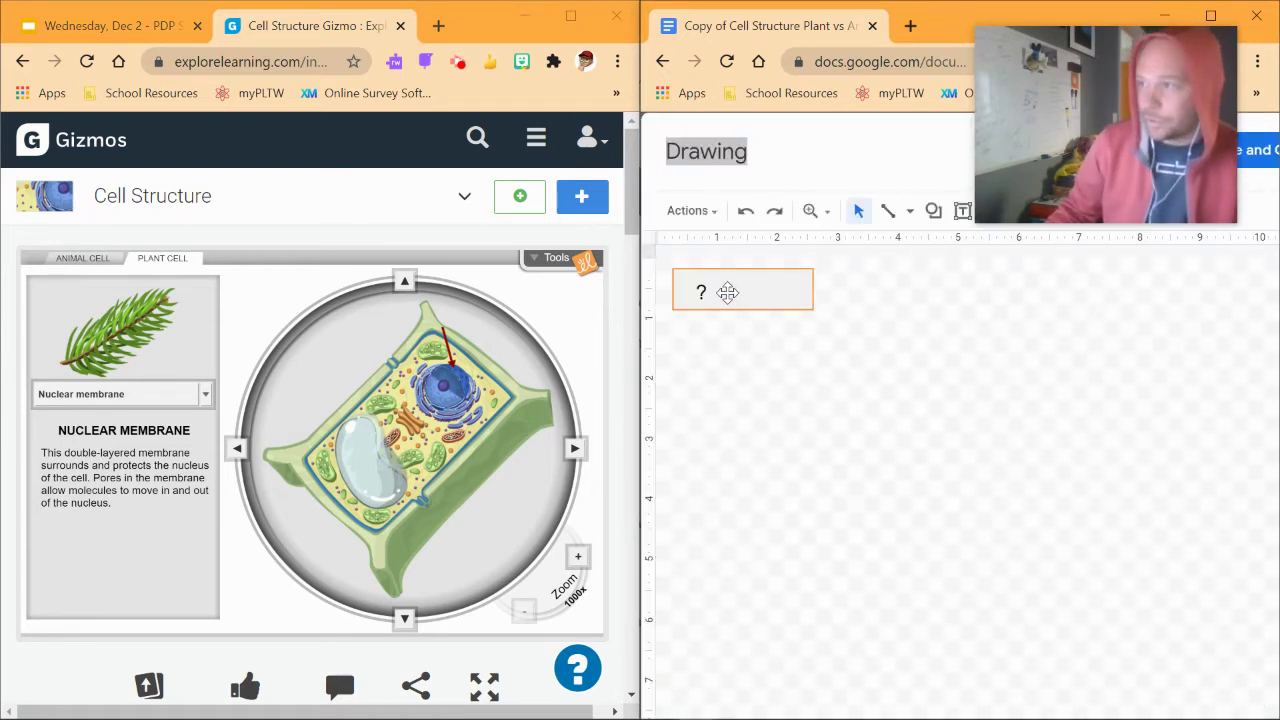
Replace the top label's question mark with 'nucli', check the Gizmo's Nucleolus description, and save the drawing
{"action": "left_click", "coordinate": [720, 293]}
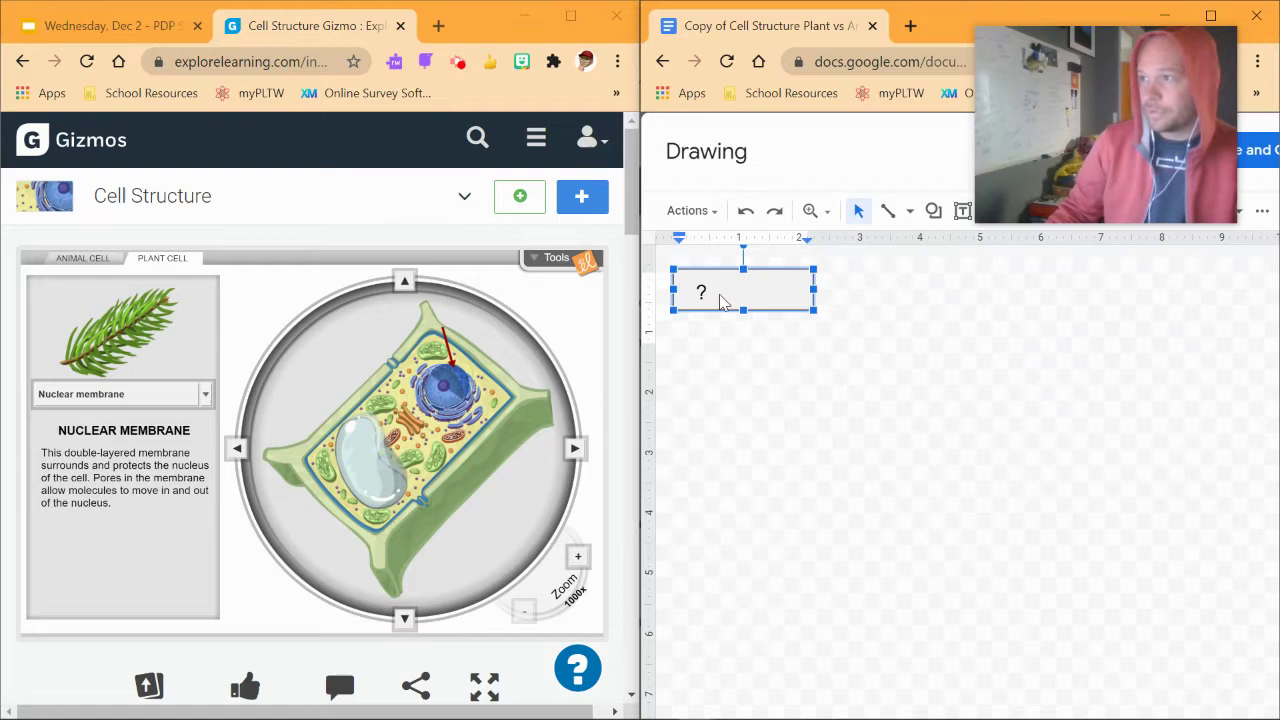
{"action": "key", "text": "ctrl+a"}
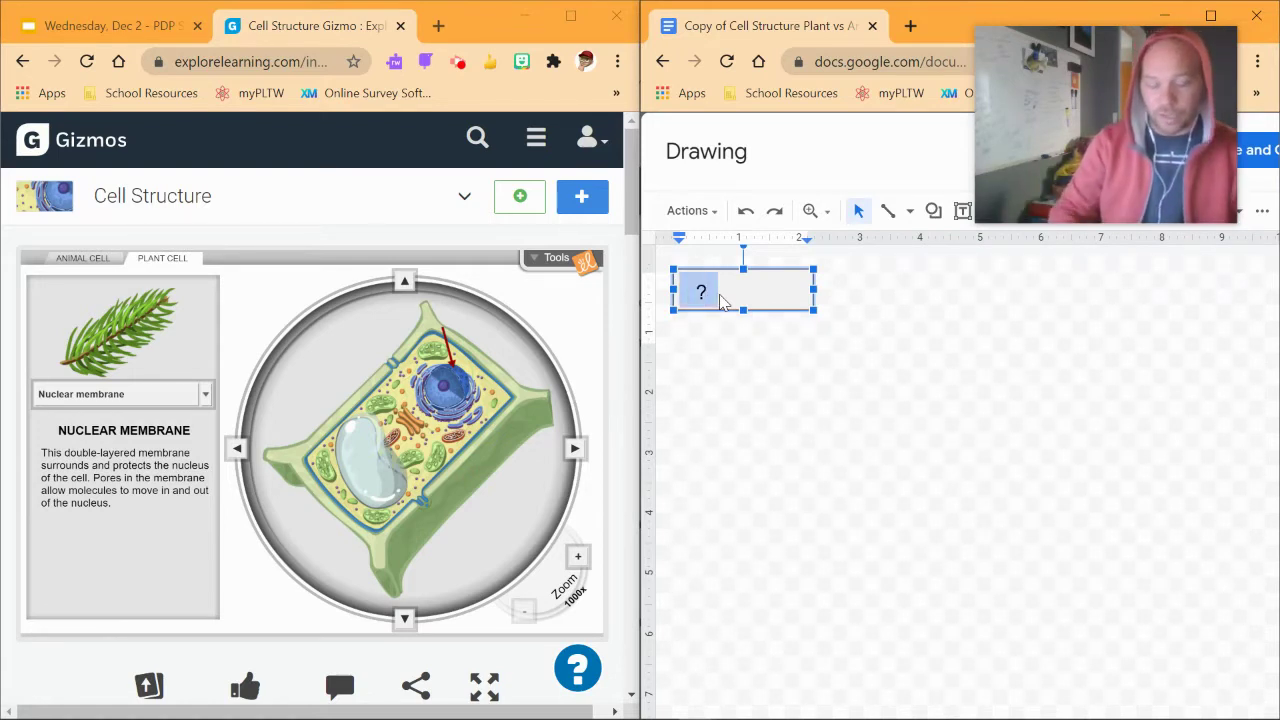
{"action": "type", "text": "nucli"}
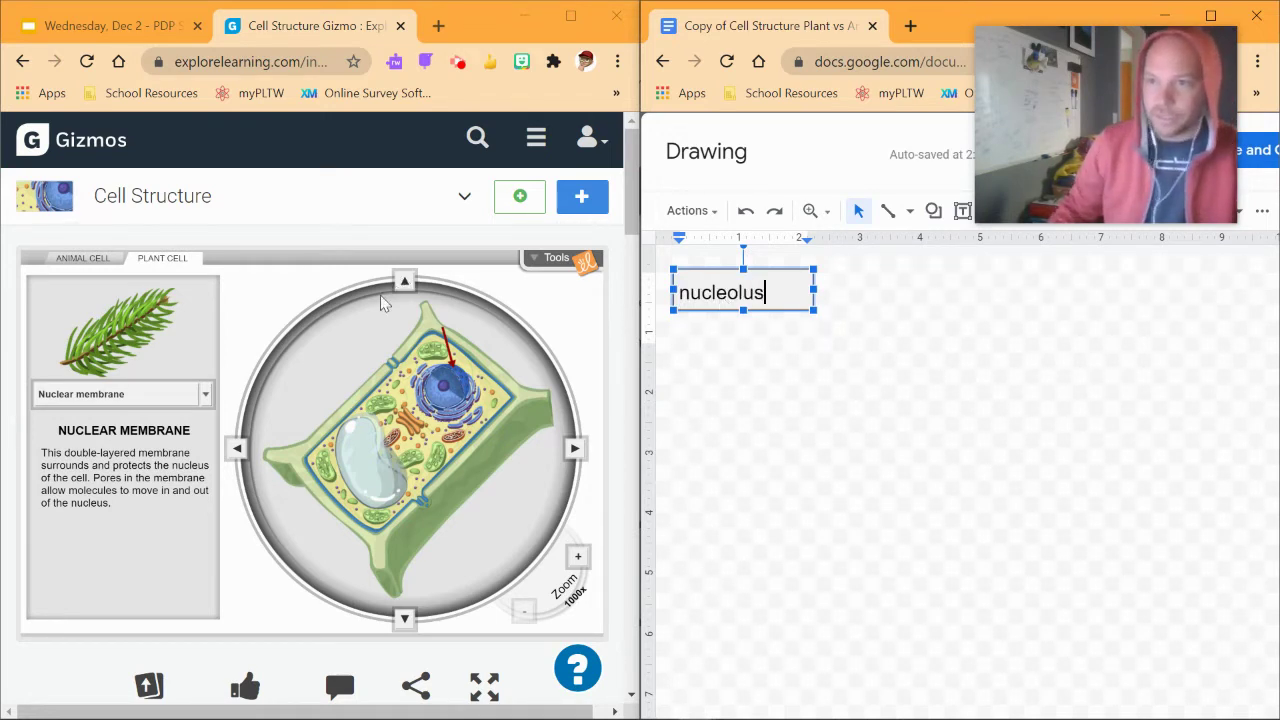
{"action": "left_click", "coordinate": [168, 396]}
{"action": "scroll", "coordinate": [140, 495], "scroll_direction": "down", "scroll_amount": 2}
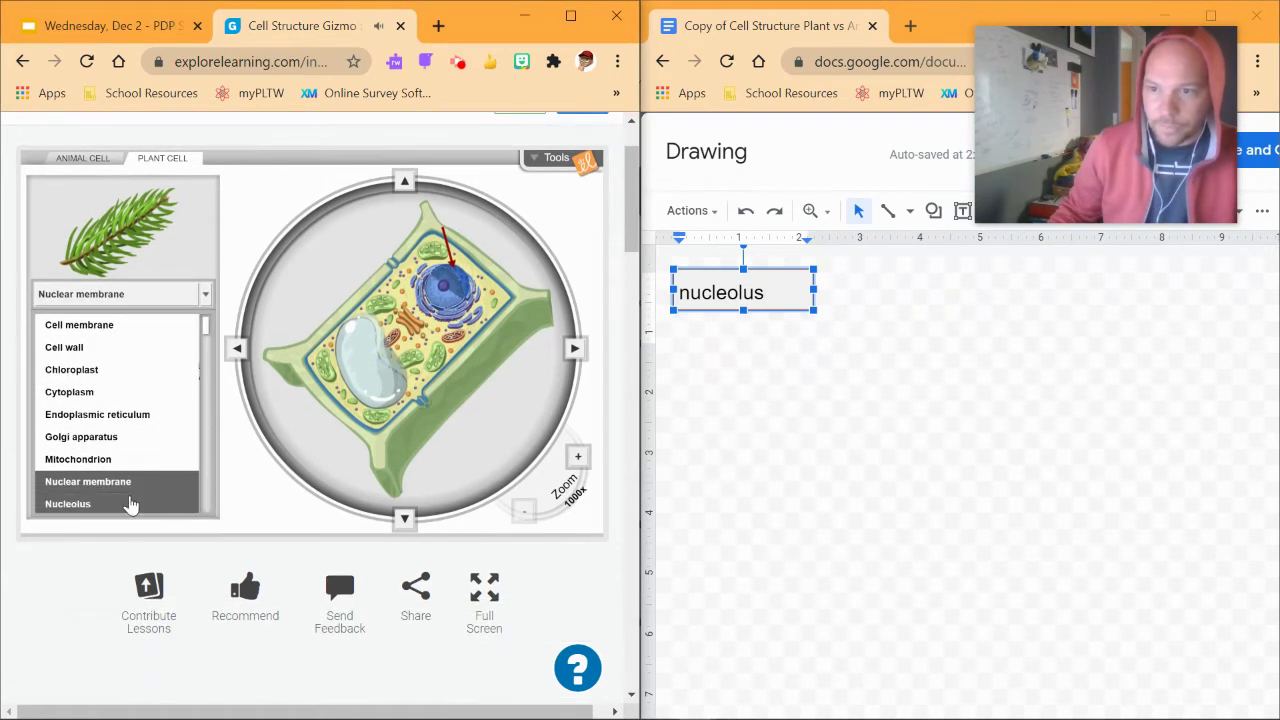
{"action": "left_click", "coordinate": [131, 504]}
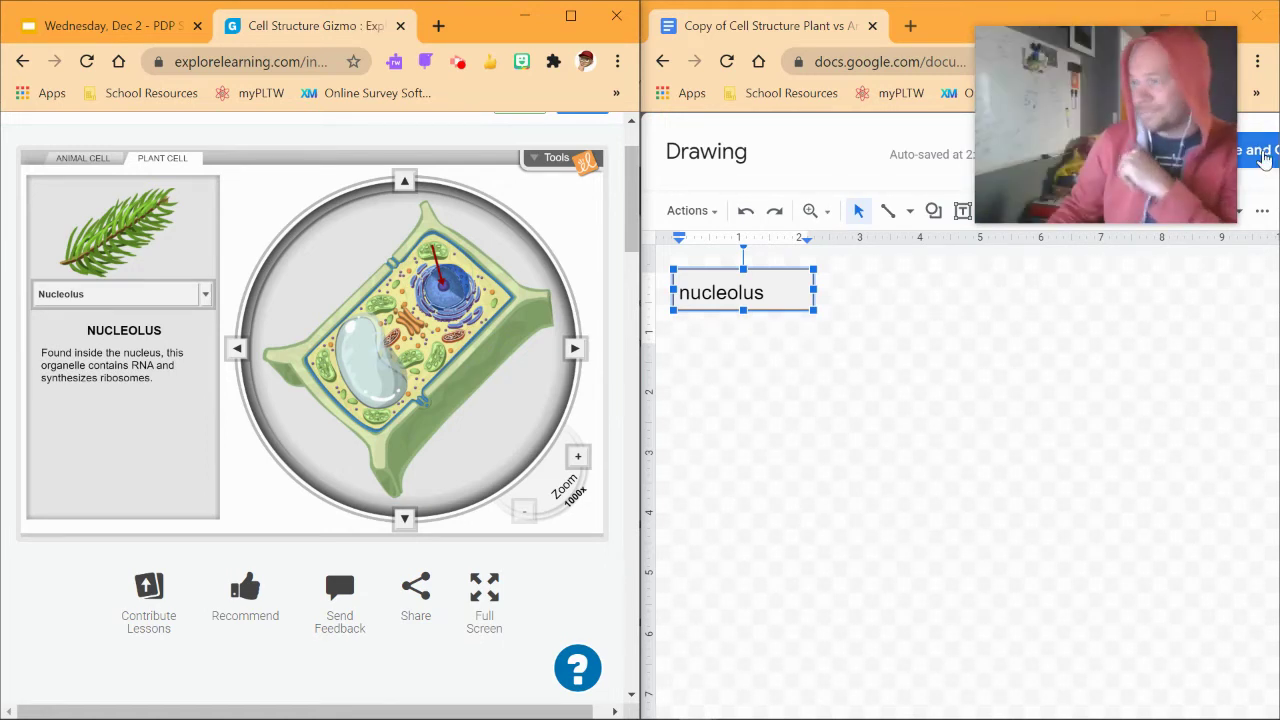
{"action": "left_click", "coordinate": [1265, 158]}
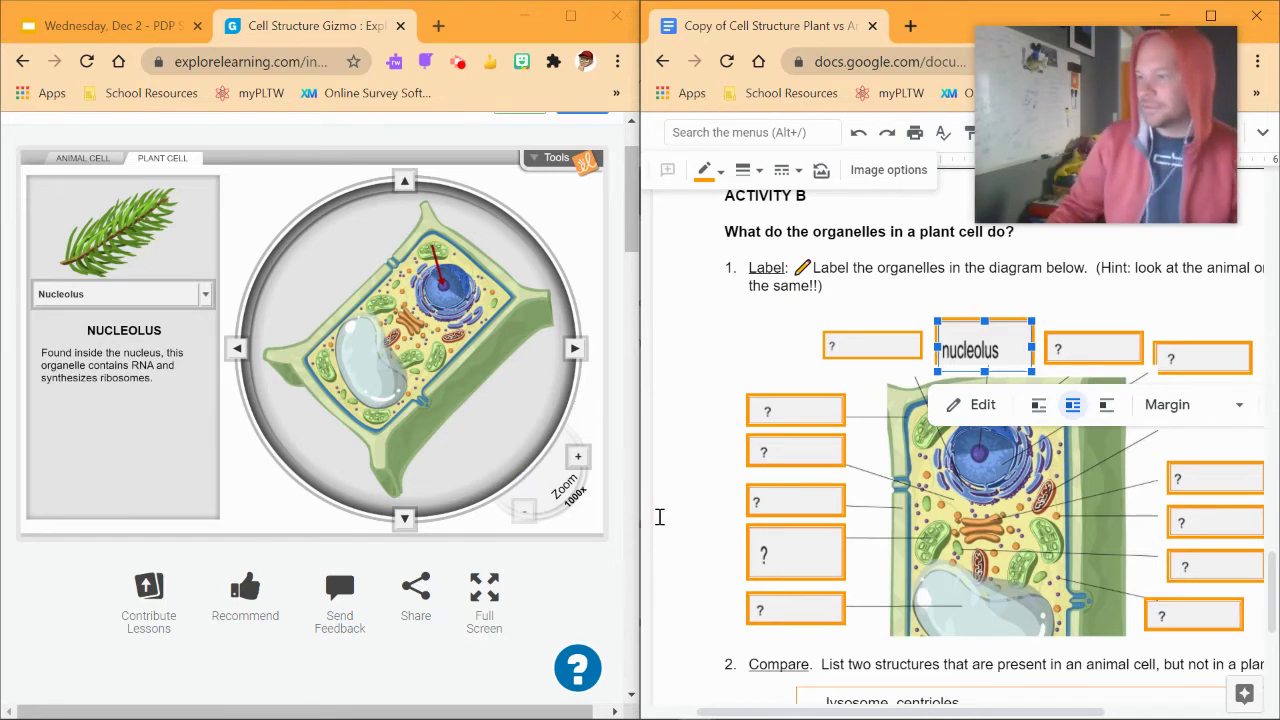
Delete the 'lysosome, centrioles' and 'cell wall, chloroplast' answers from question 2's Compare boxes
{"action": "left_click", "coordinate": [676, 517]}
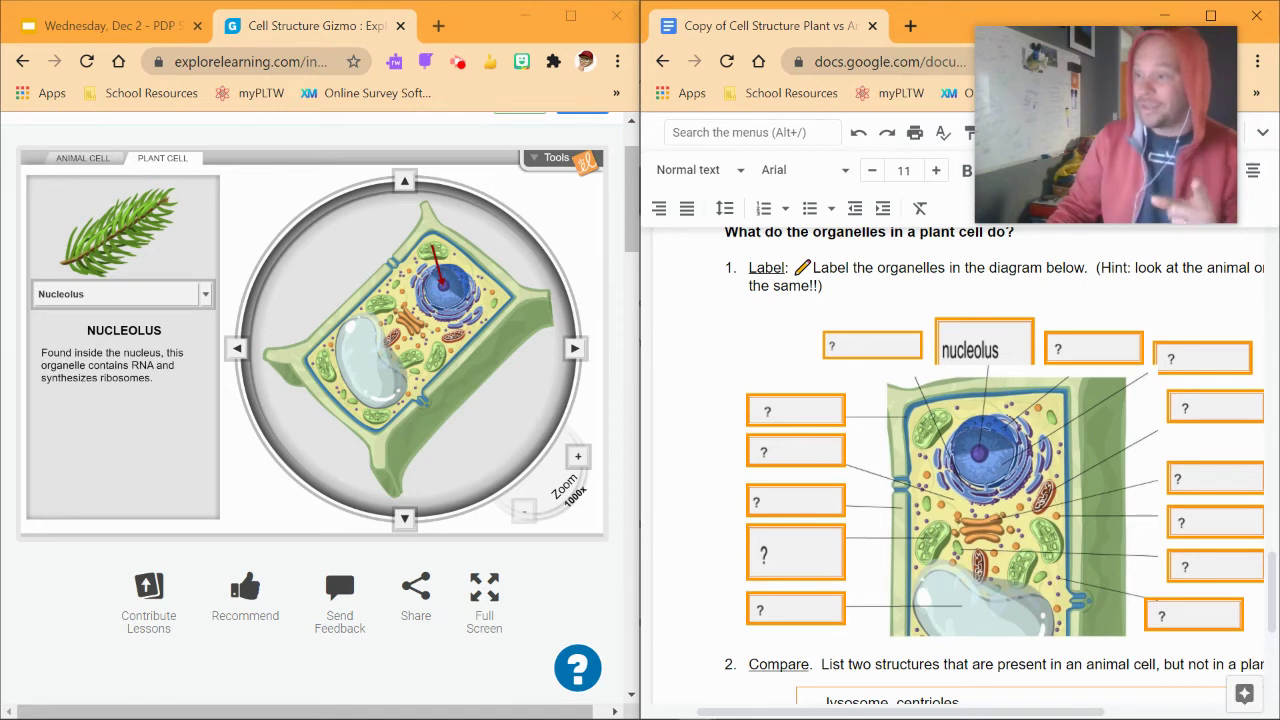
{"action": "scroll", "coordinate": [746, 553], "scroll_direction": "down", "scroll_amount": 3}
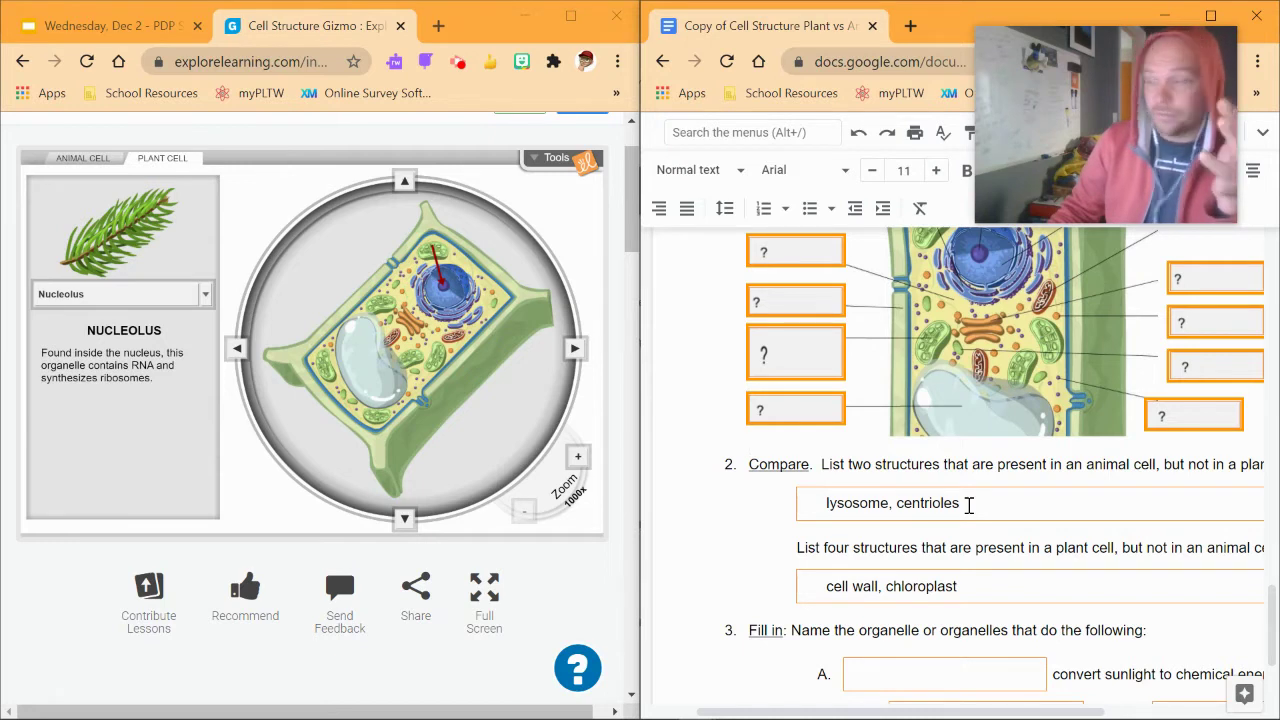
{"action": "left_click_drag", "start_coordinate": [968, 505], "coordinate": [742, 505]}
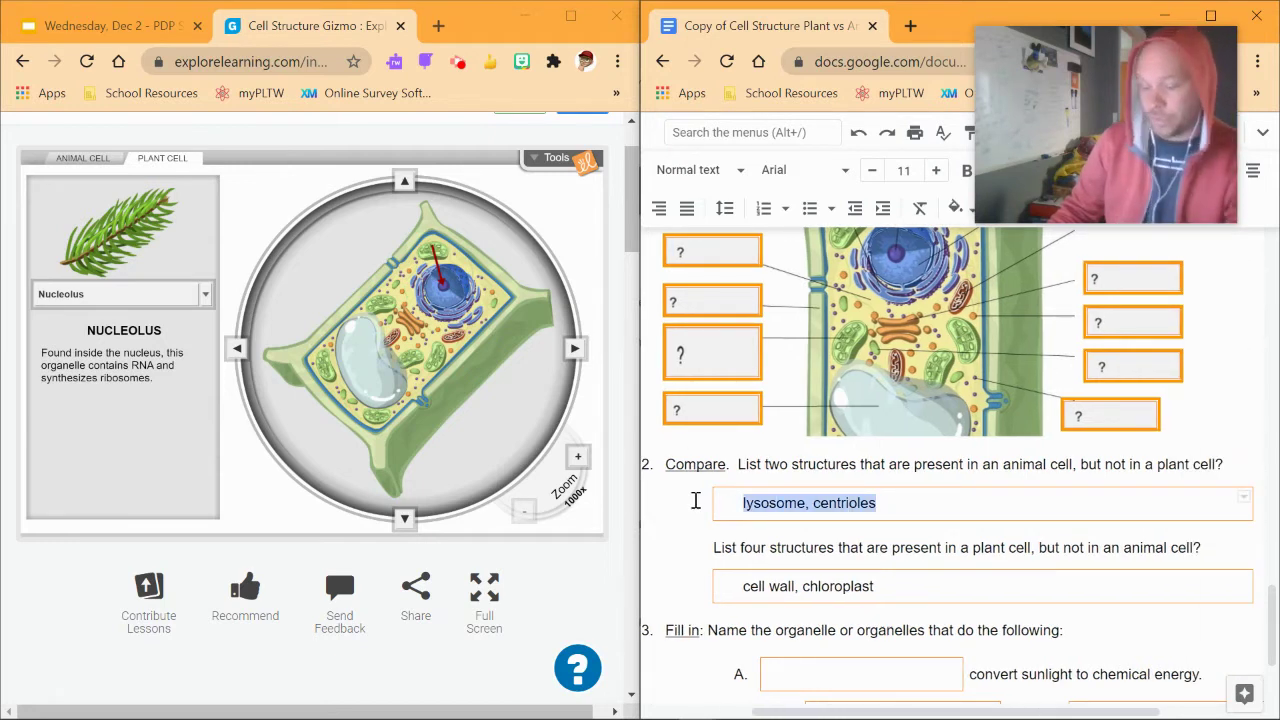
{"action": "key", "text": "BackSpace"}
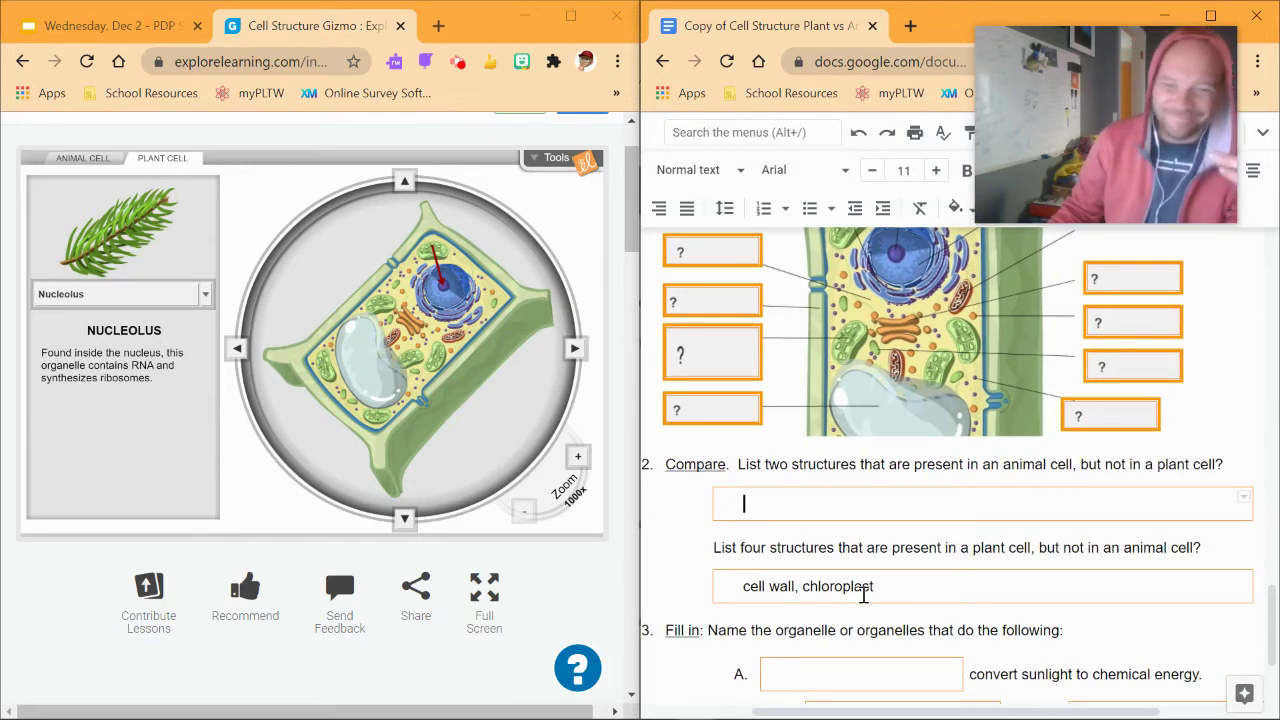
{"action": "left_click_drag", "start_coordinate": [869, 592], "coordinate": [746, 588]}
{"action": "key", "text": "BackSpace"}
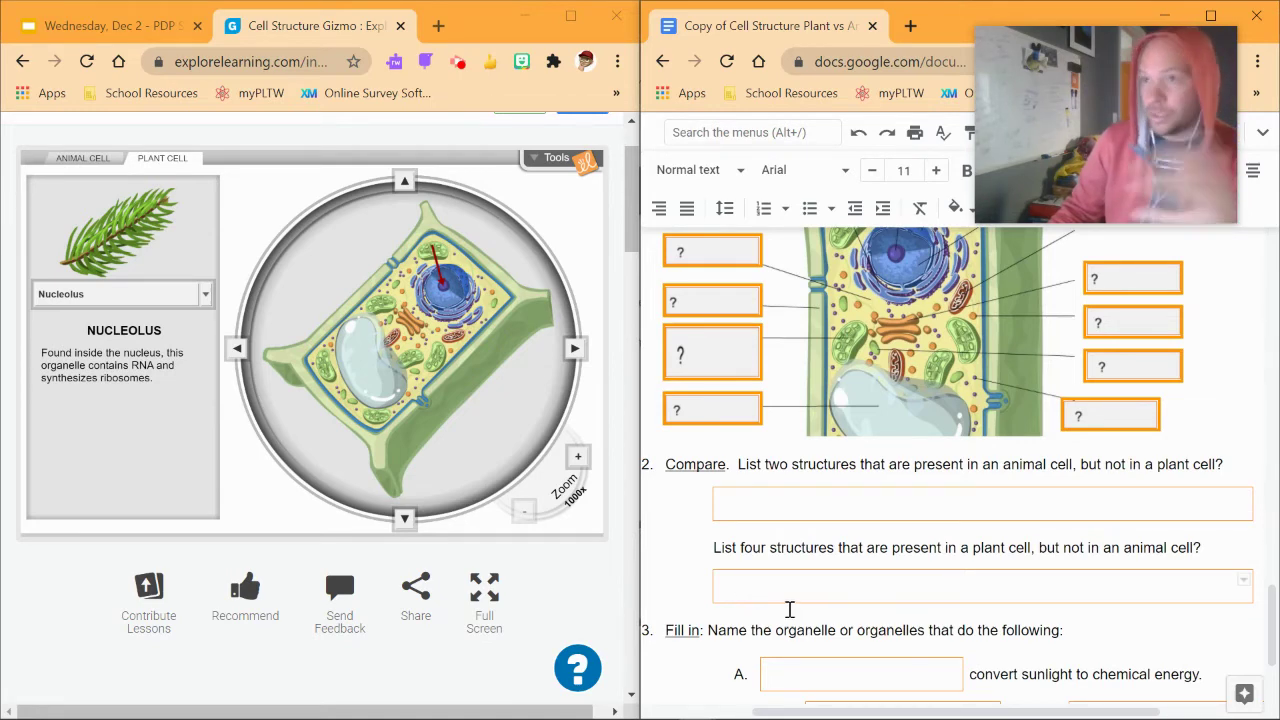
{"action": "scroll", "coordinate": [880, 488], "scroll_direction": "up", "scroll_amount": 1}
{"action": "scroll", "coordinate": [880, 488], "scroll_direction": "up", "scroll_amount": 2}
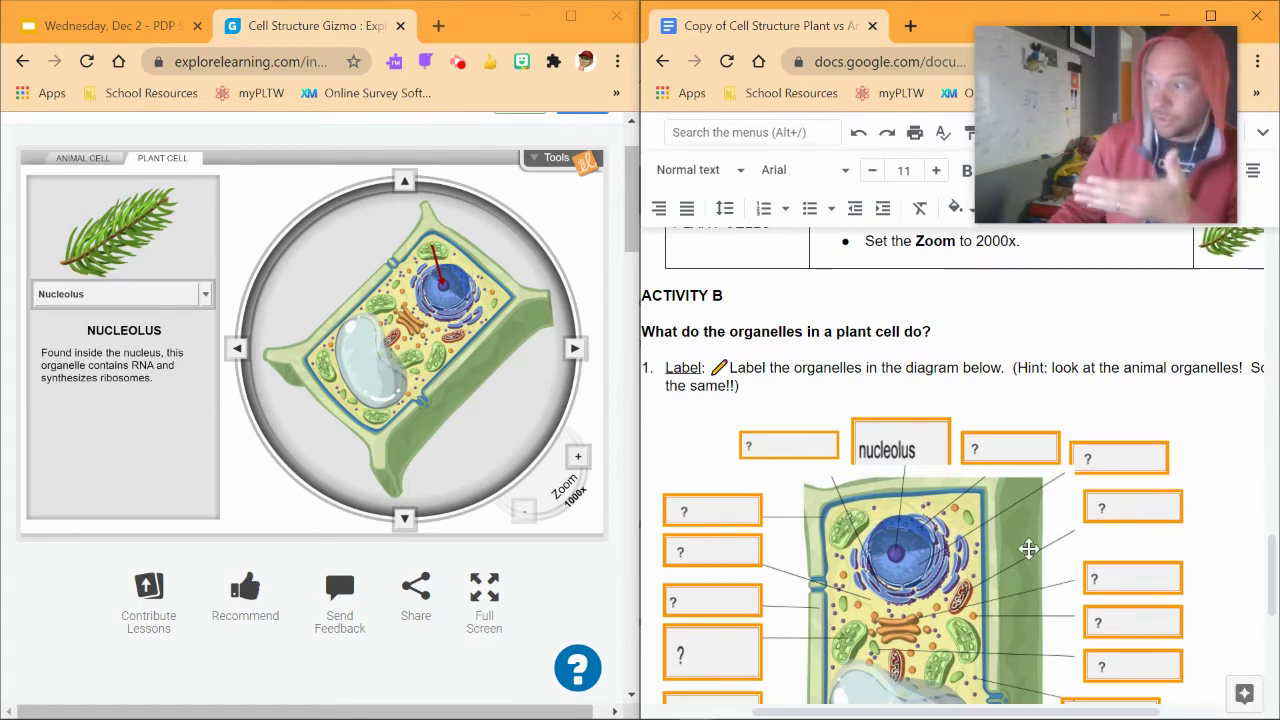
{"action": "scroll", "coordinate": [903, 550], "scroll_direction": "up", "scroll_amount": 10}
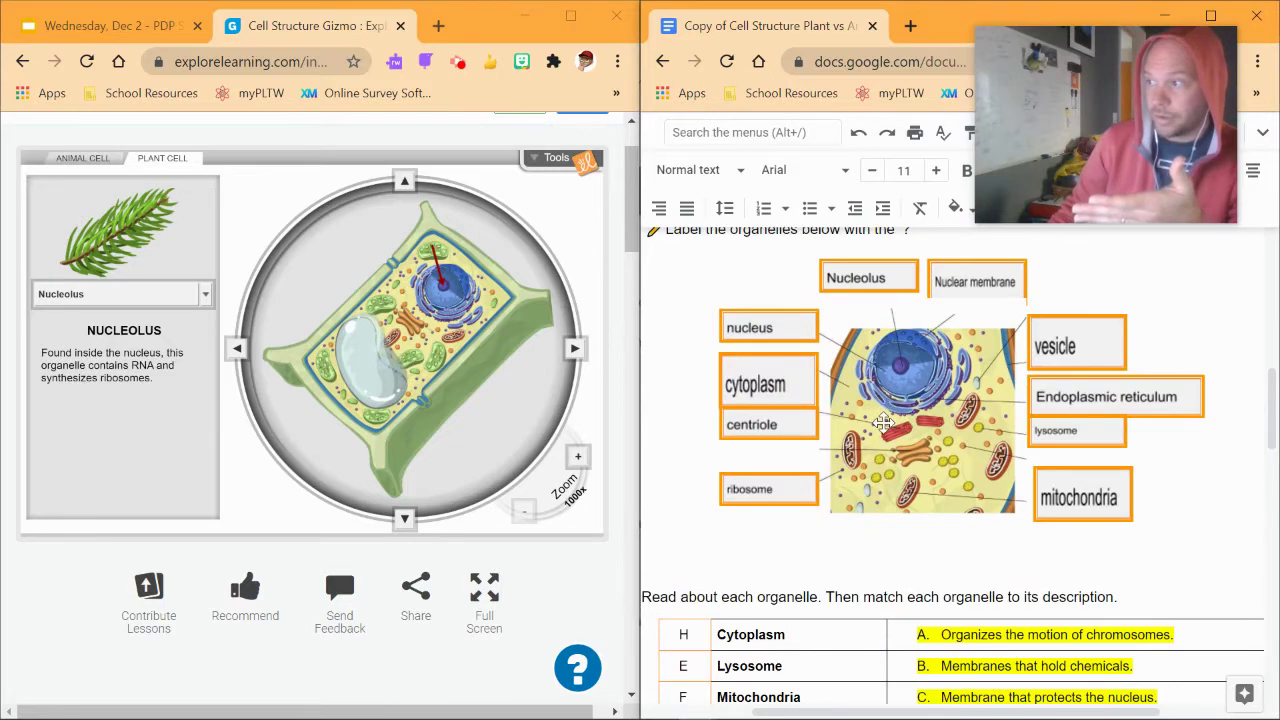
{"action": "scroll", "coordinate": [885, 437], "scroll_direction": "down", "scroll_amount": 10}
{"action": "scroll", "coordinate": [885, 437], "scroll_direction": "down", "scroll_amount": 3}
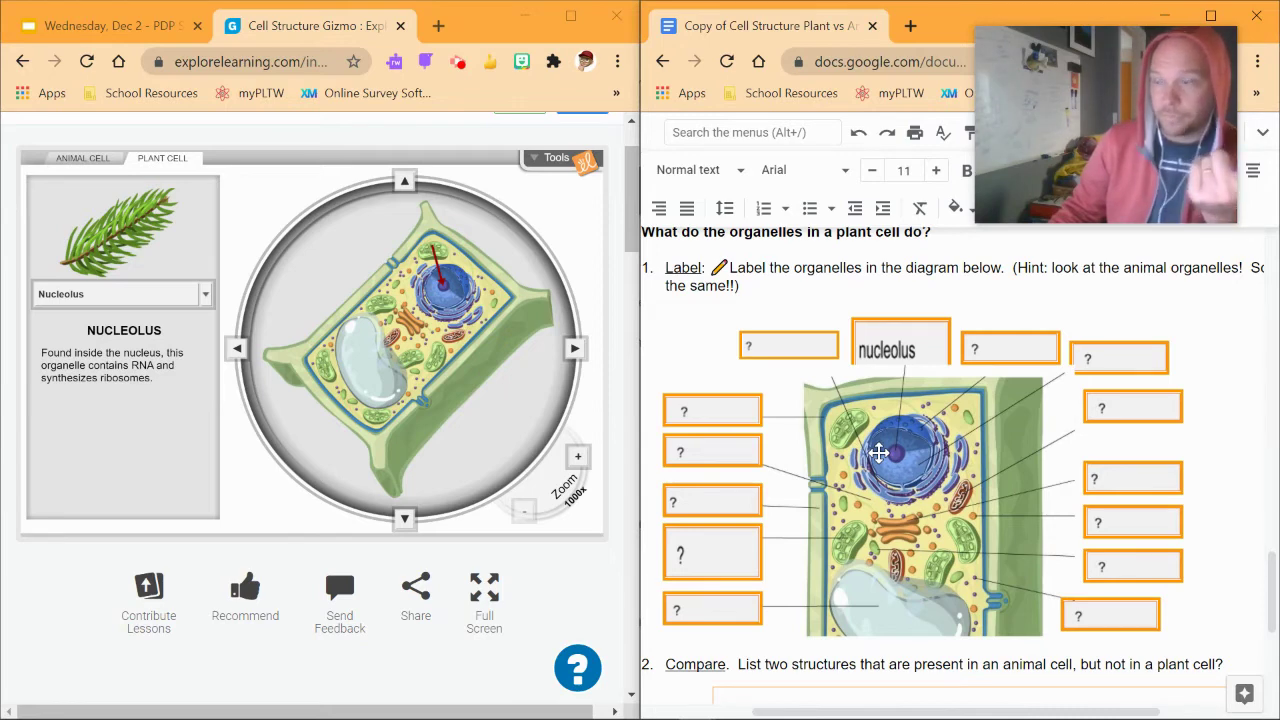
{"action": "scroll", "coordinate": [878, 452], "scroll_direction": "down", "scroll_amount": 2}
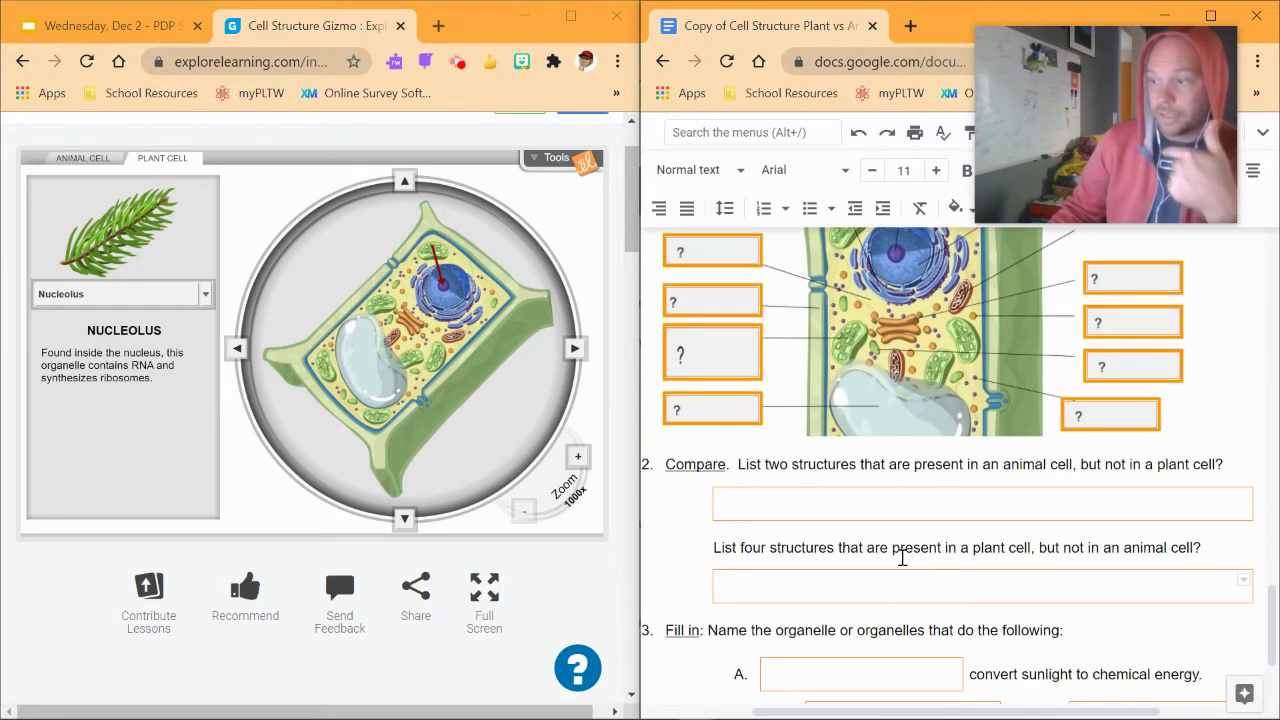
{"action": "scroll", "coordinate": [901, 557], "scroll_direction": "down", "scroll_amount": 1}
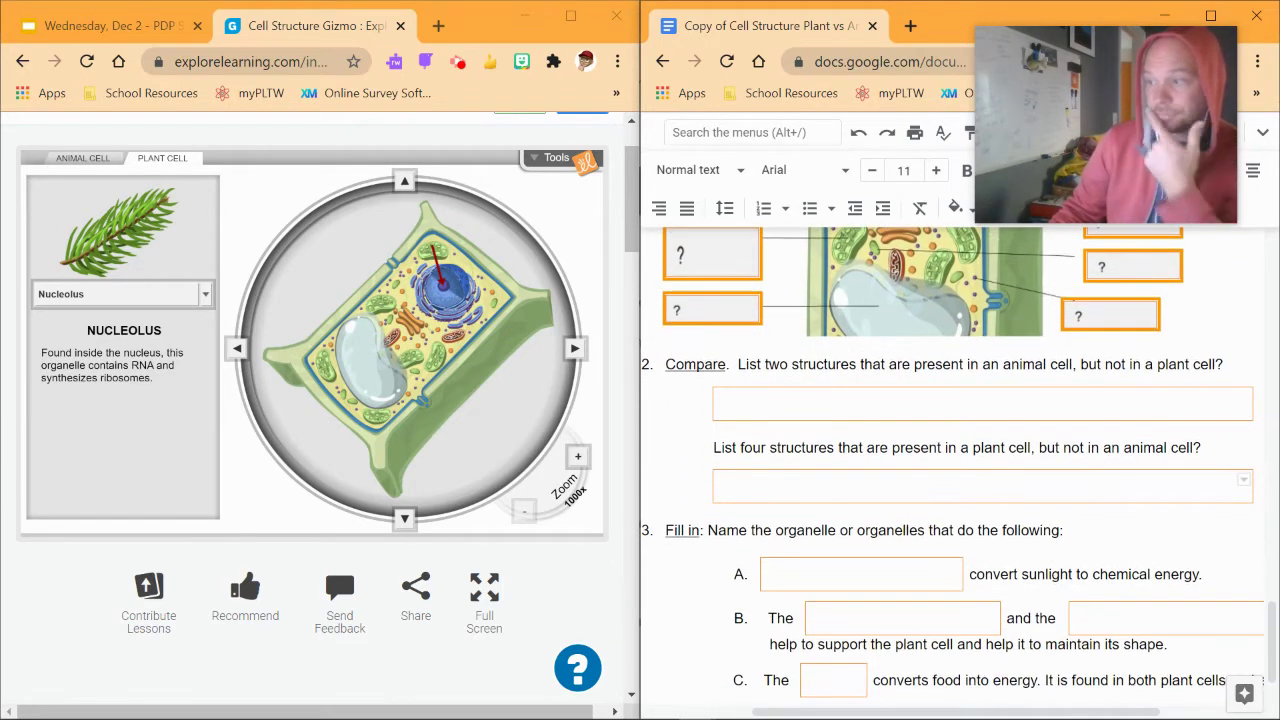
Show the Gizmo's Chloroplast description and type 'Chloroplast' into the 3A answer box
{"action": "left_click", "coordinate": [202, 300]}
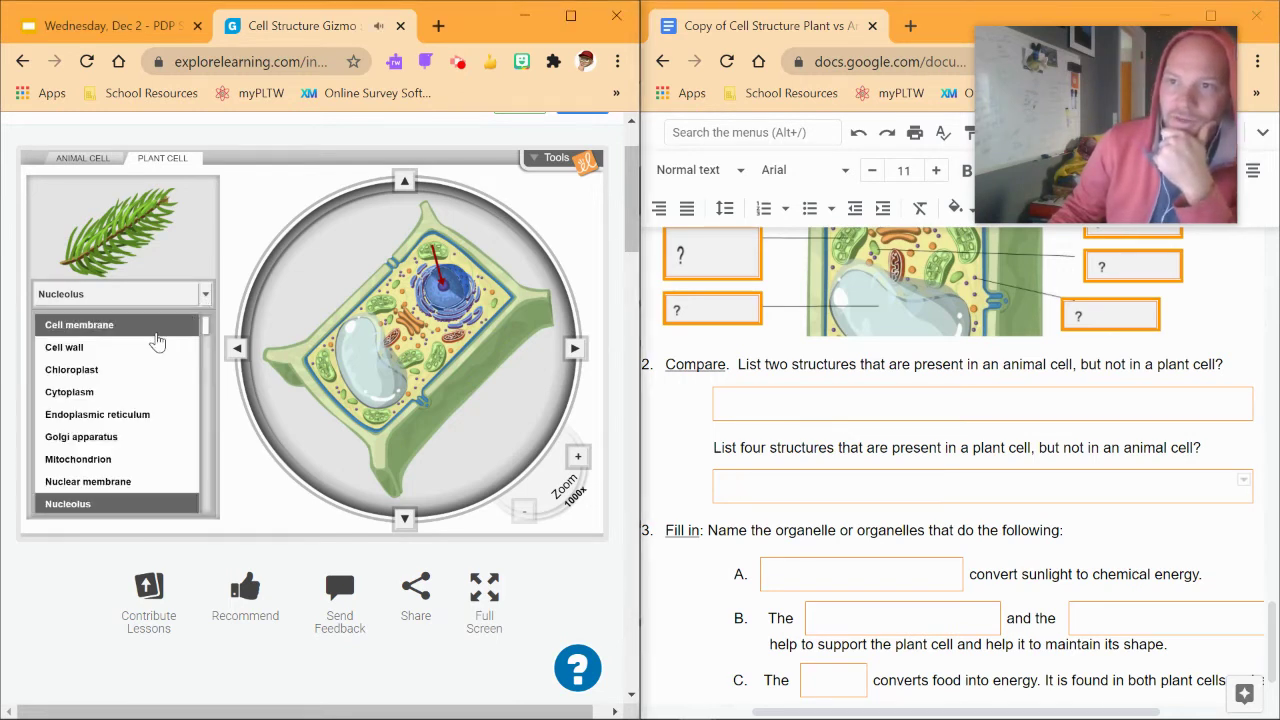
{"action": "left_click", "coordinate": [110, 371]}
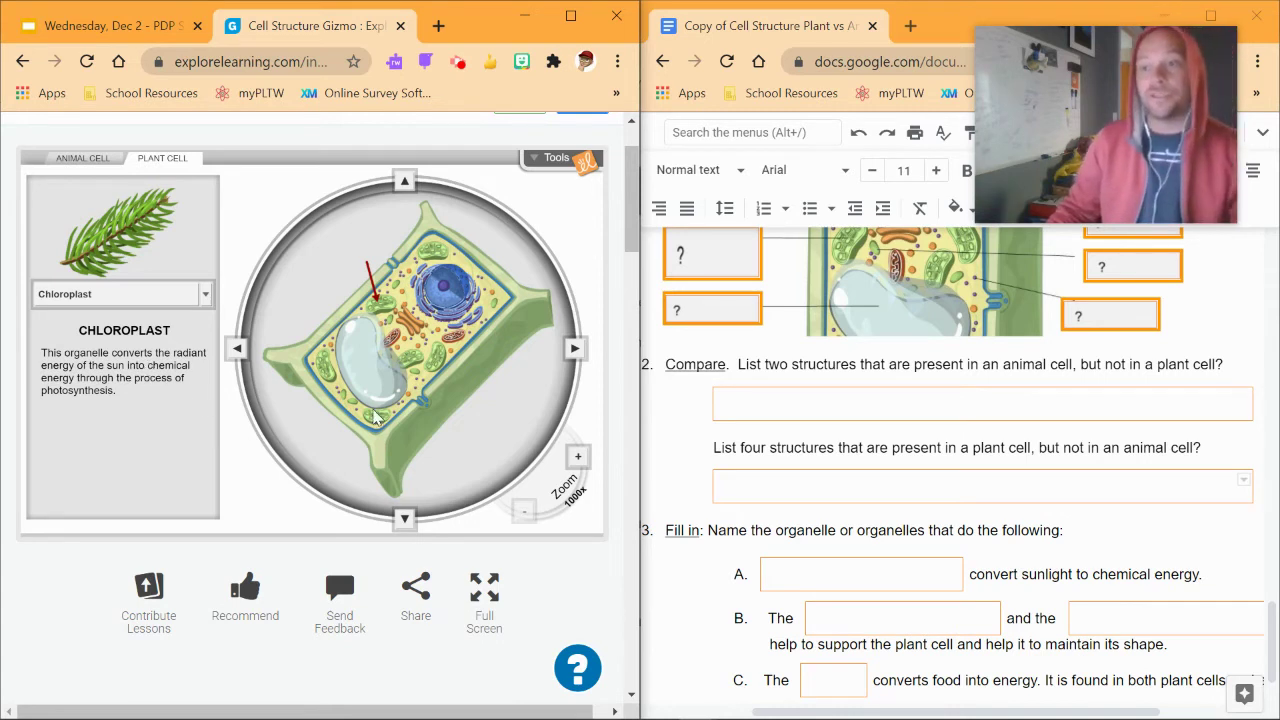
{"action": "double_click", "coordinate": [851, 574]}
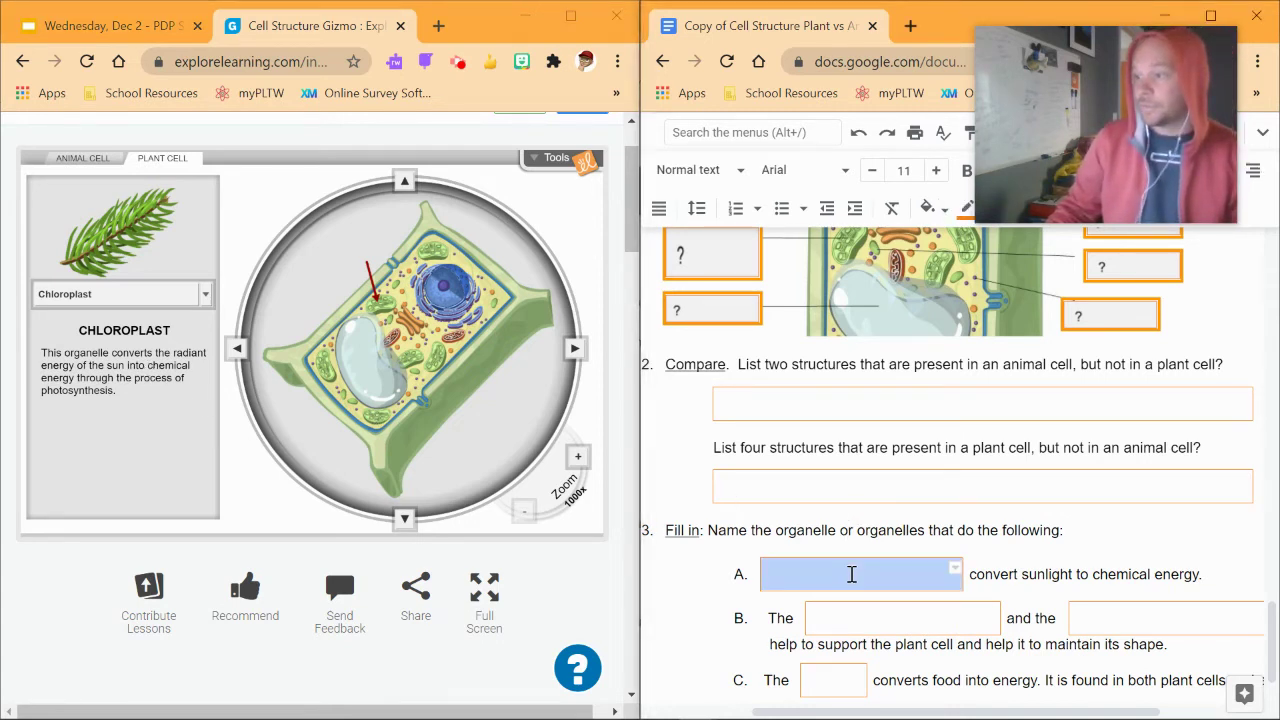
{"action": "left_click", "coordinate": [851, 574]}
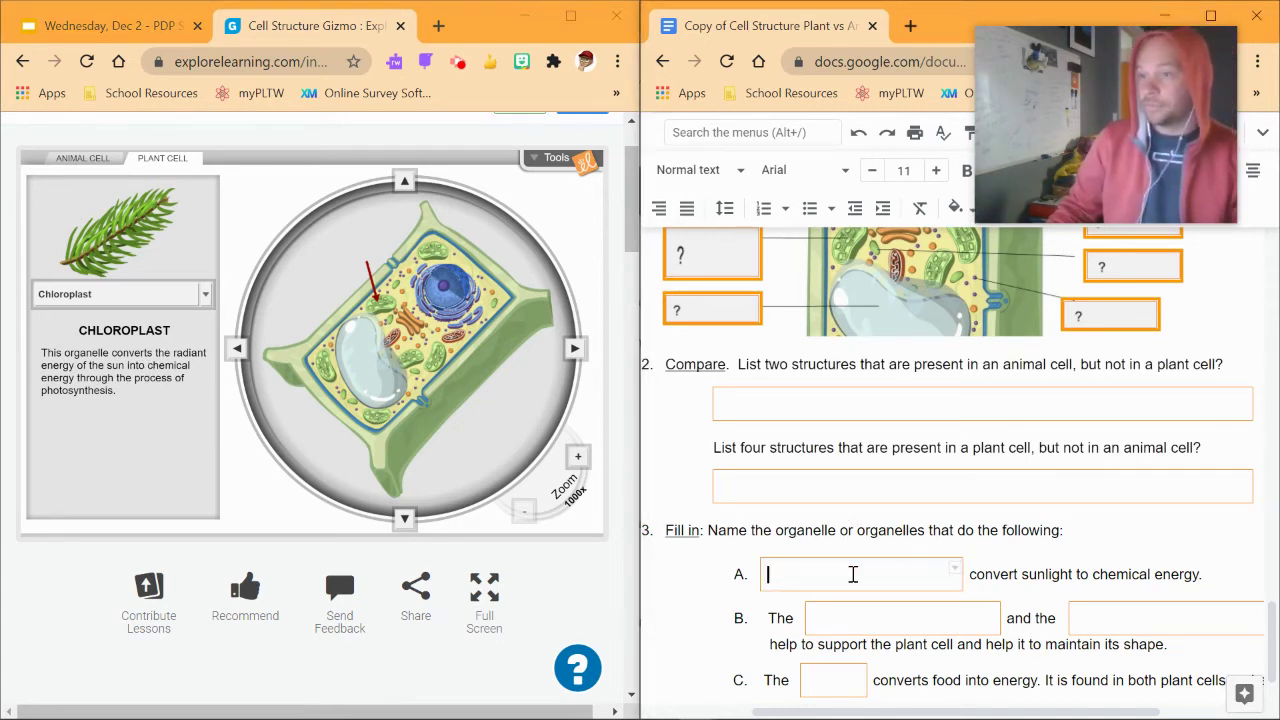
{"action": "type", "text": "Chl"}
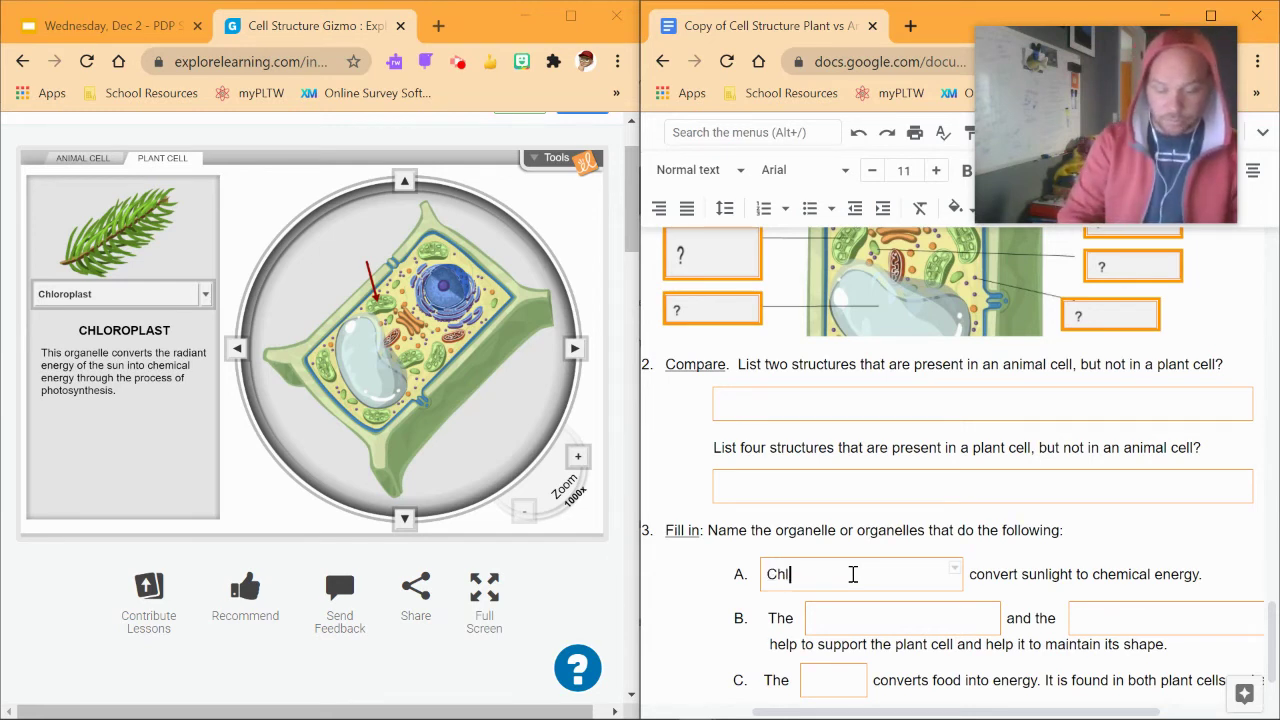
{"action": "type", "text": "oroplast"}
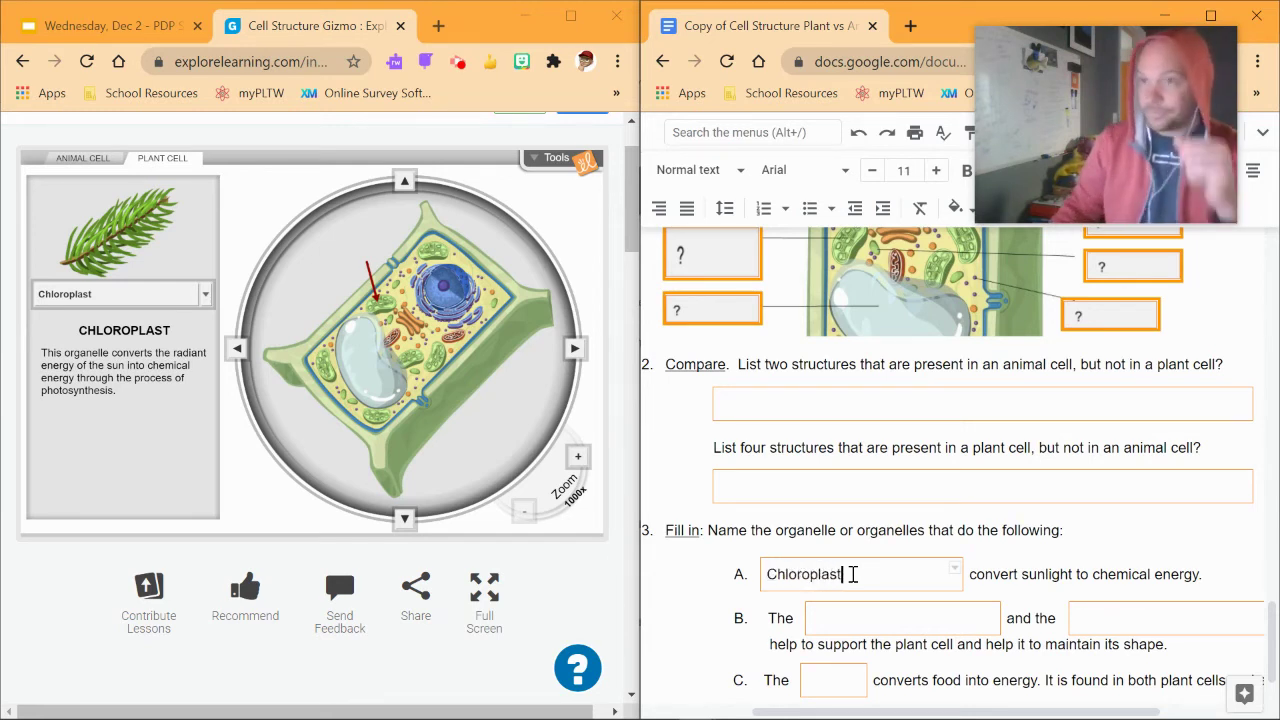